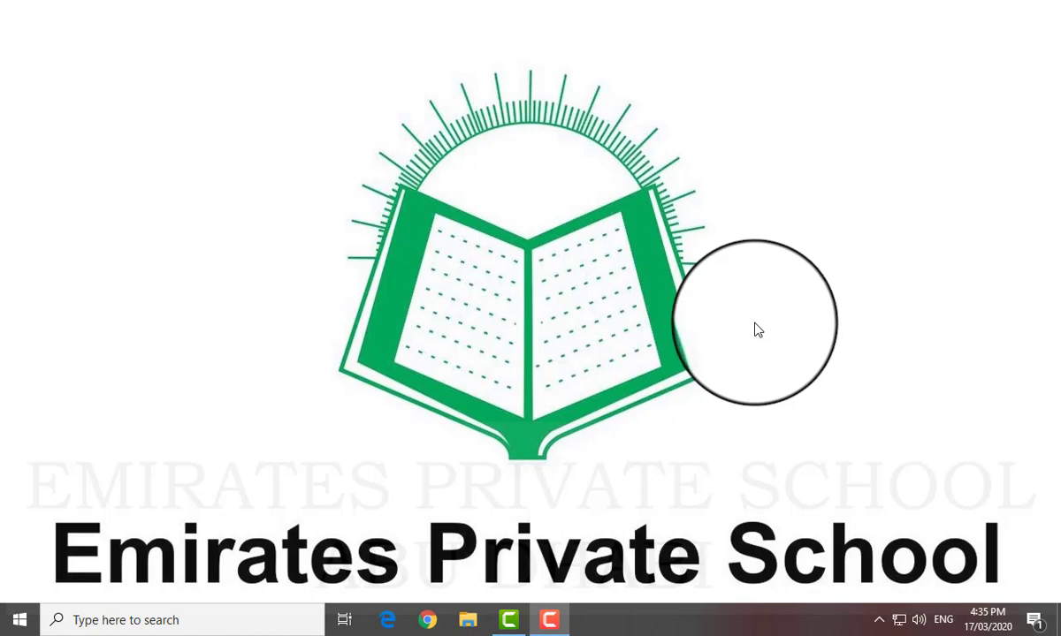
# Launch Google Chrome from the taskbar to a new tab.
pyautogui.click(432, 625)
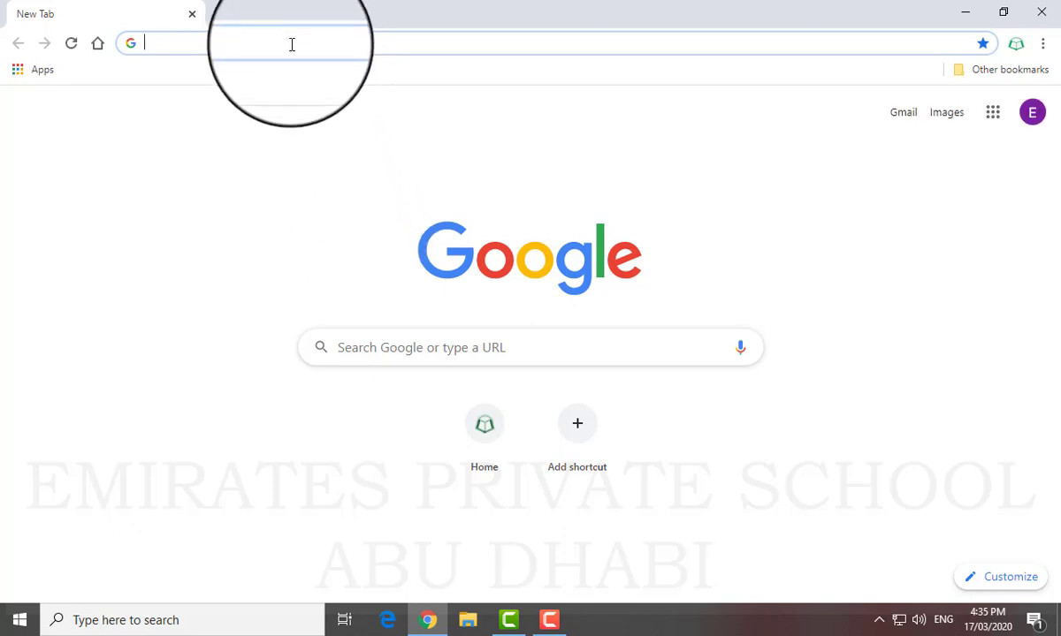
pyautogui.write('www')
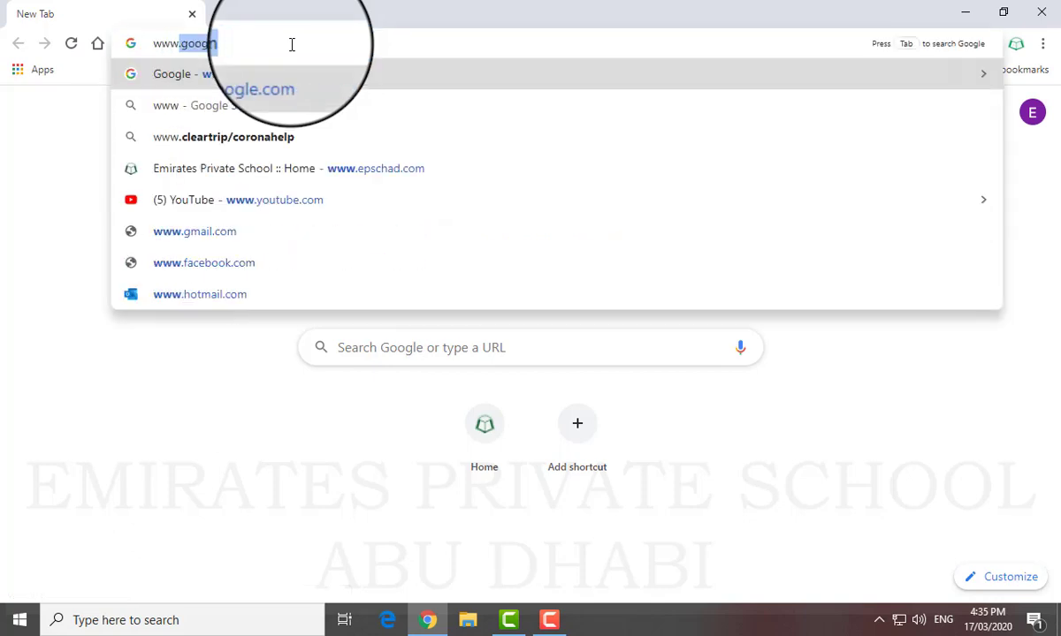
pyautogui.write('.eps')
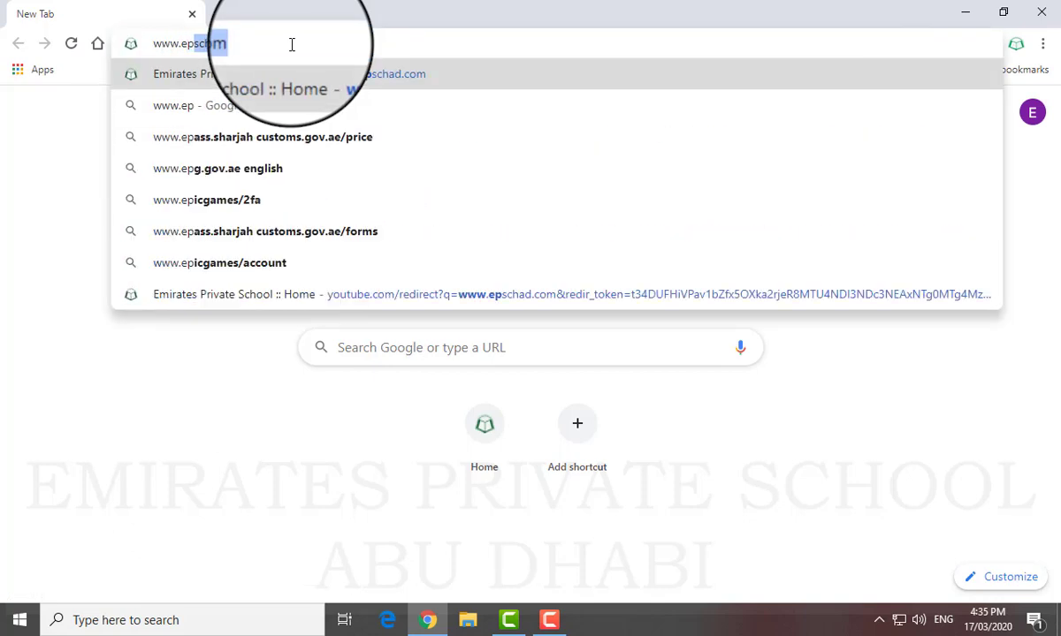
pyautogui.write('ch')
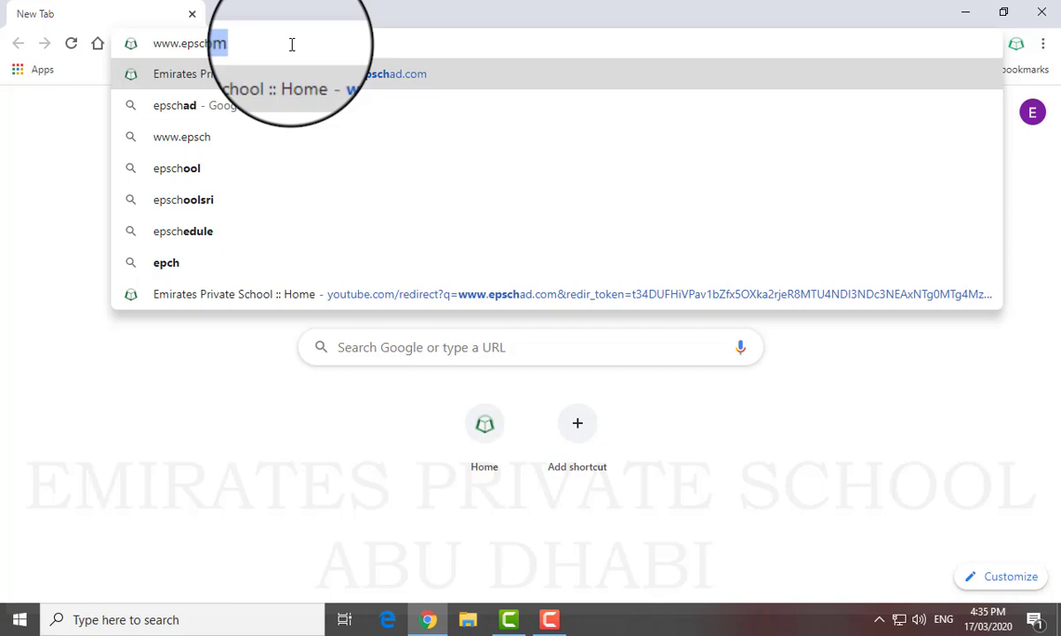
pyautogui.write('ad.com')
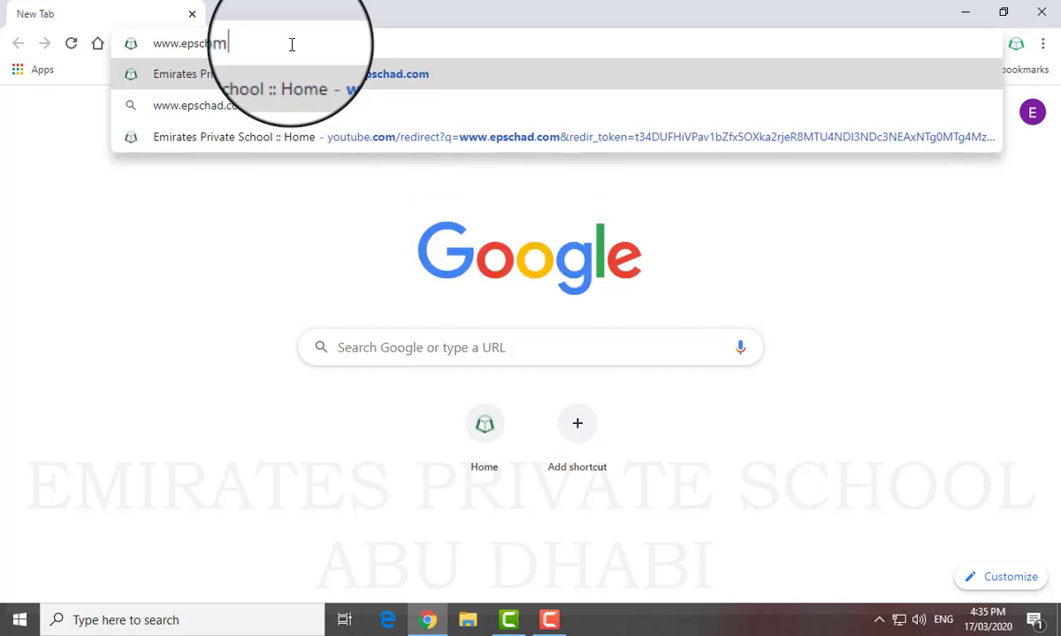
pyautogui.press('Return')
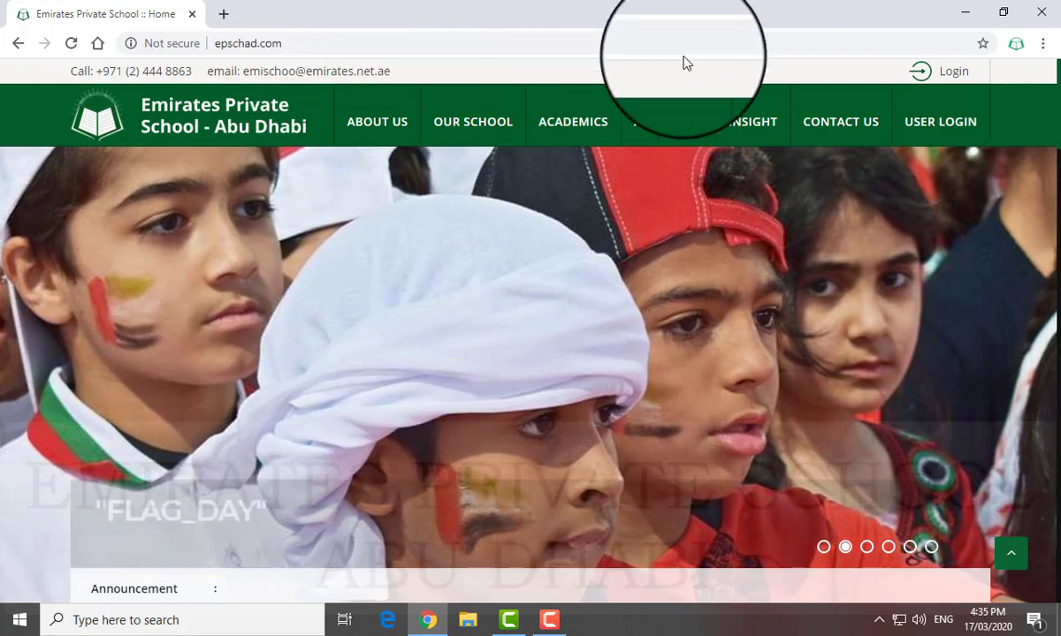
pyautogui.moveTo(937, 130)
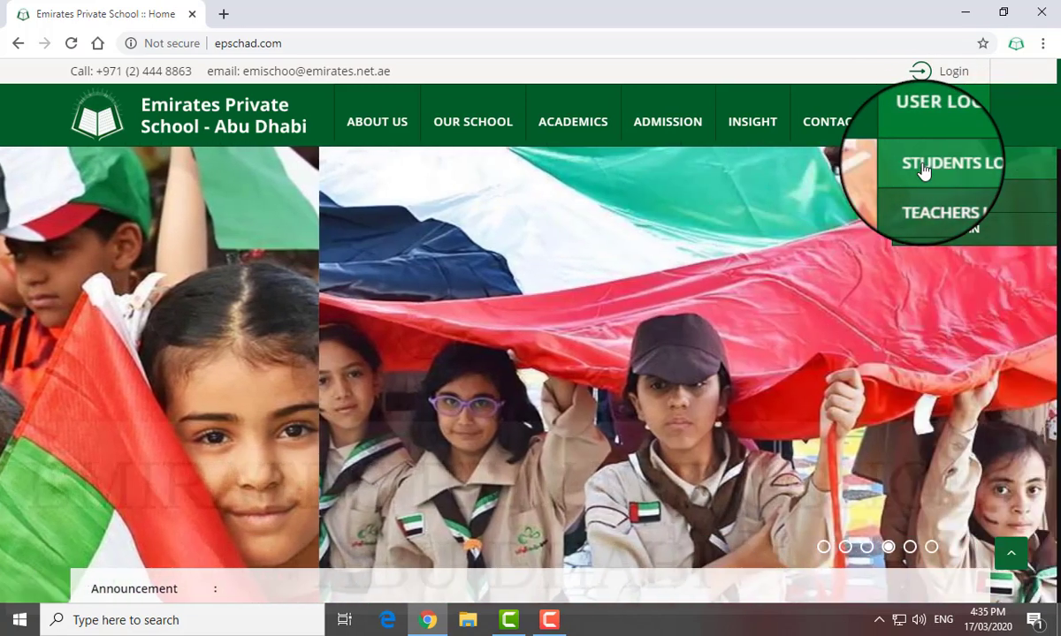
# Open the Students Login page on Orison and put the cursor in the User Name field.
pyautogui.click(928, 173)
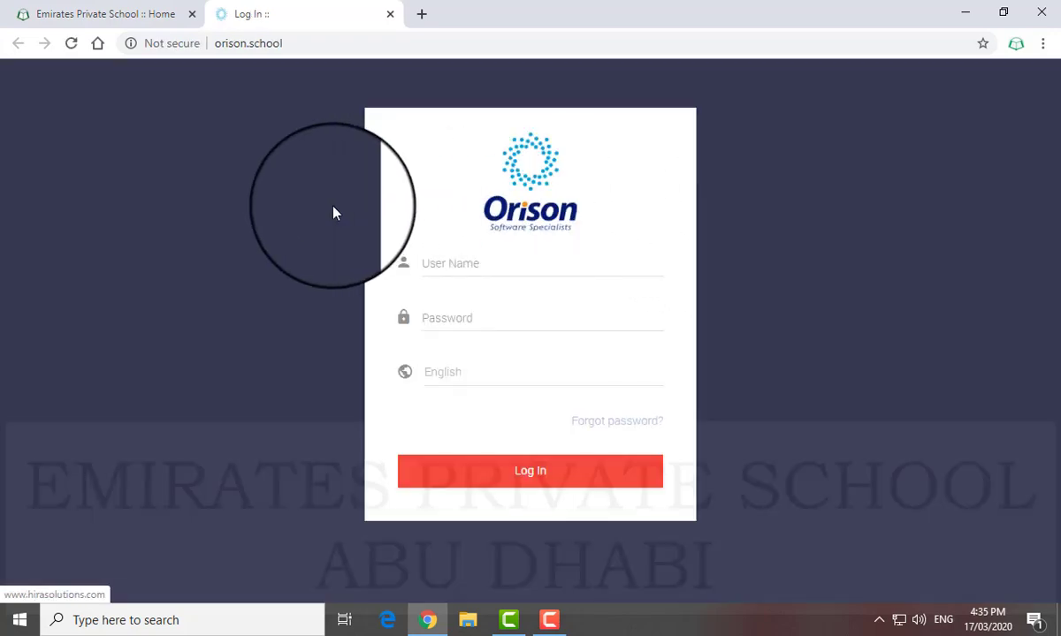
pyautogui.click(443, 267)
pyautogui.click(440, 317)
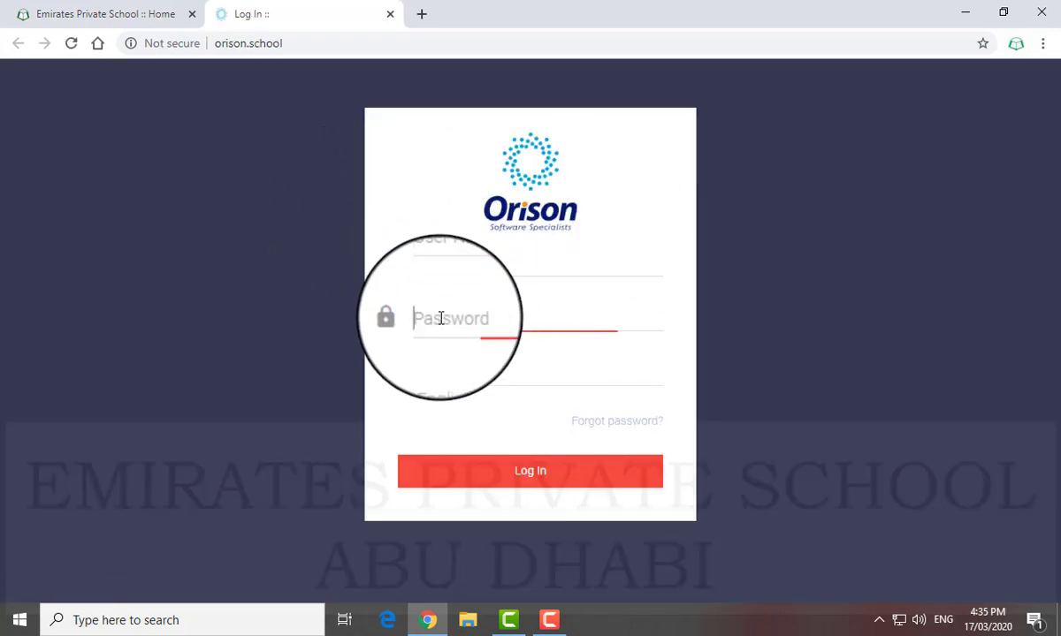
pyautogui.click(465, 265)
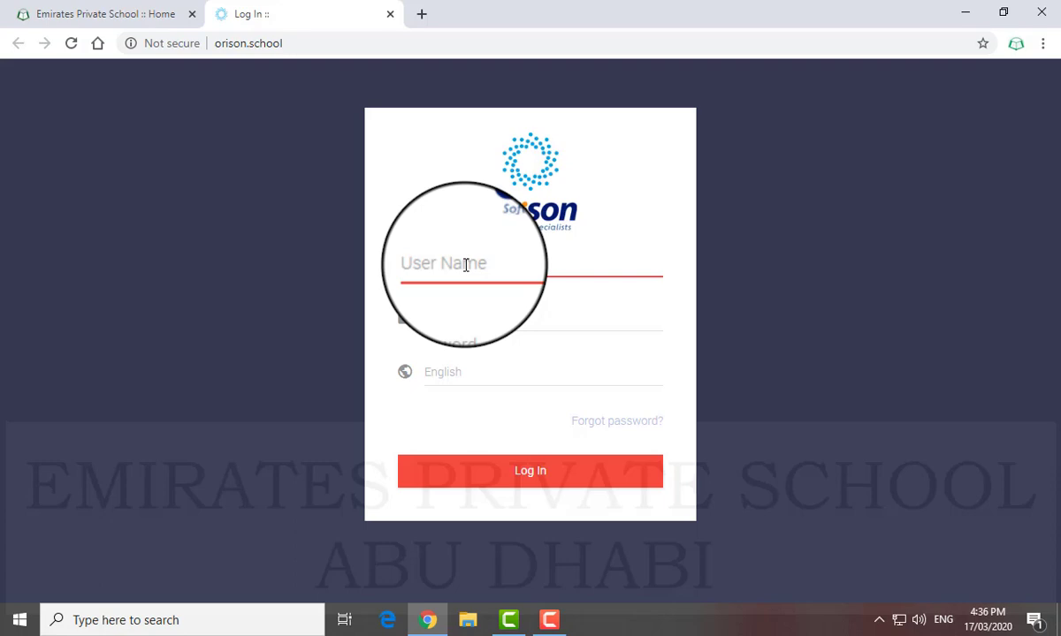
# Open the login-details note in Desktop\Resources, copy the username, and close Notepad.
pyautogui.click(467, 621)
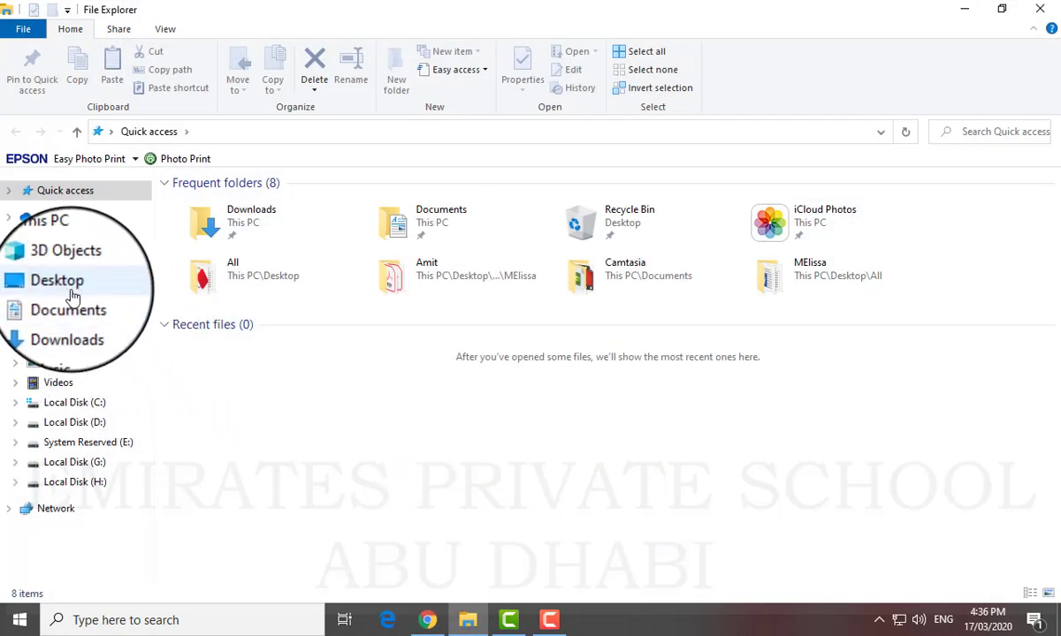
pyautogui.click(73, 297)
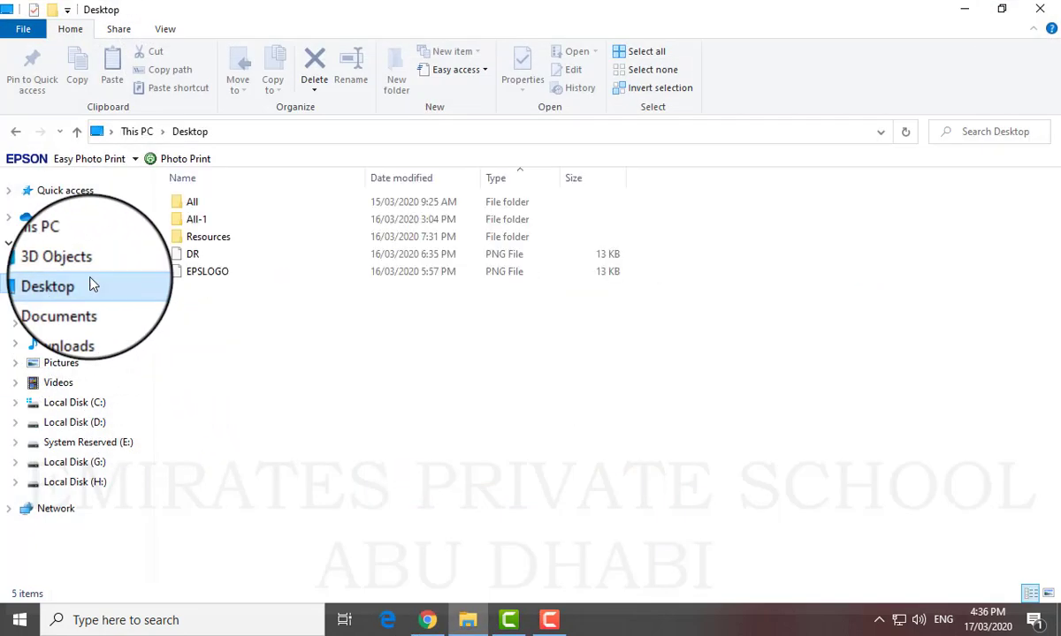
pyautogui.doubleClick(212, 237)
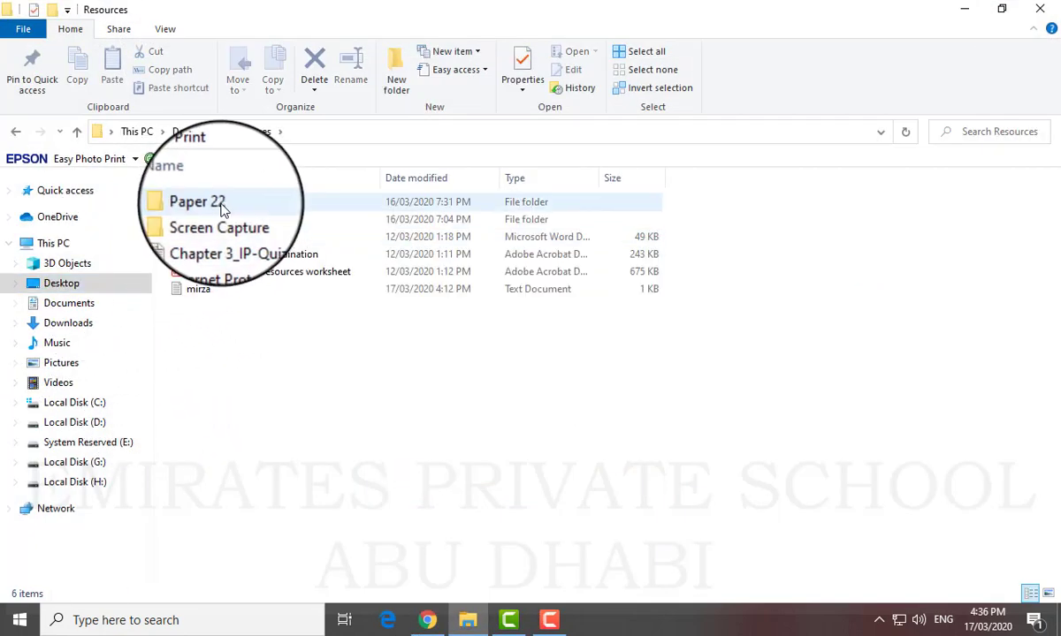
pyautogui.doubleClick(209, 292)
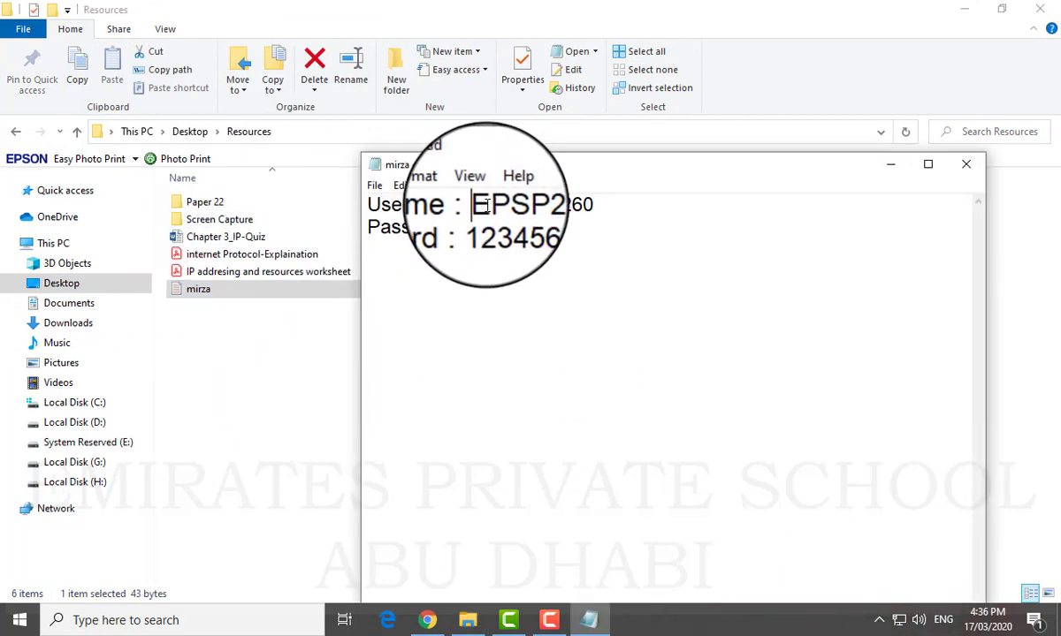
pyautogui.moveTo(476, 205); pyautogui.dragTo(595, 201)
pyautogui.hotkey('ctrl', 'c')
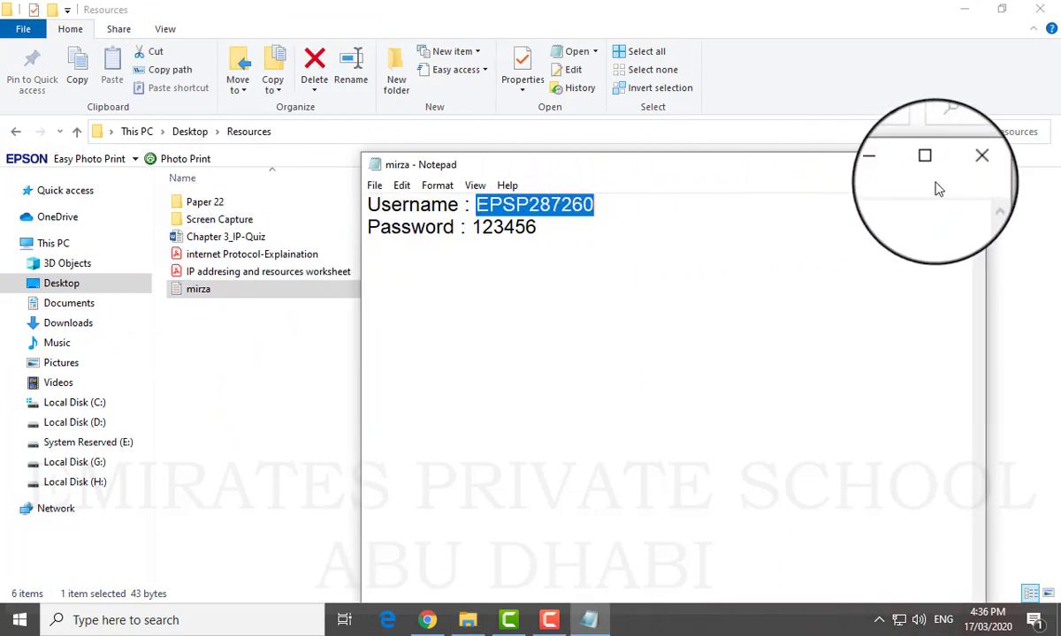
pyautogui.click(965, 164)
# Paste the username, enter the student's password, keep English as the language, and log in.
pyautogui.click(965, 9)
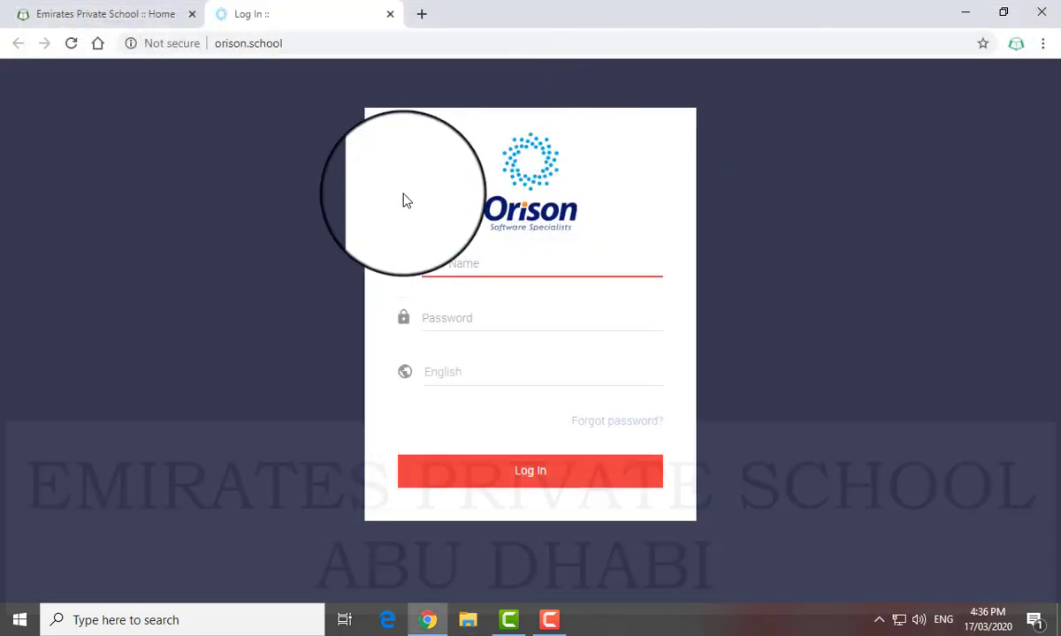
pyautogui.hotkey('ctrl', 'v')
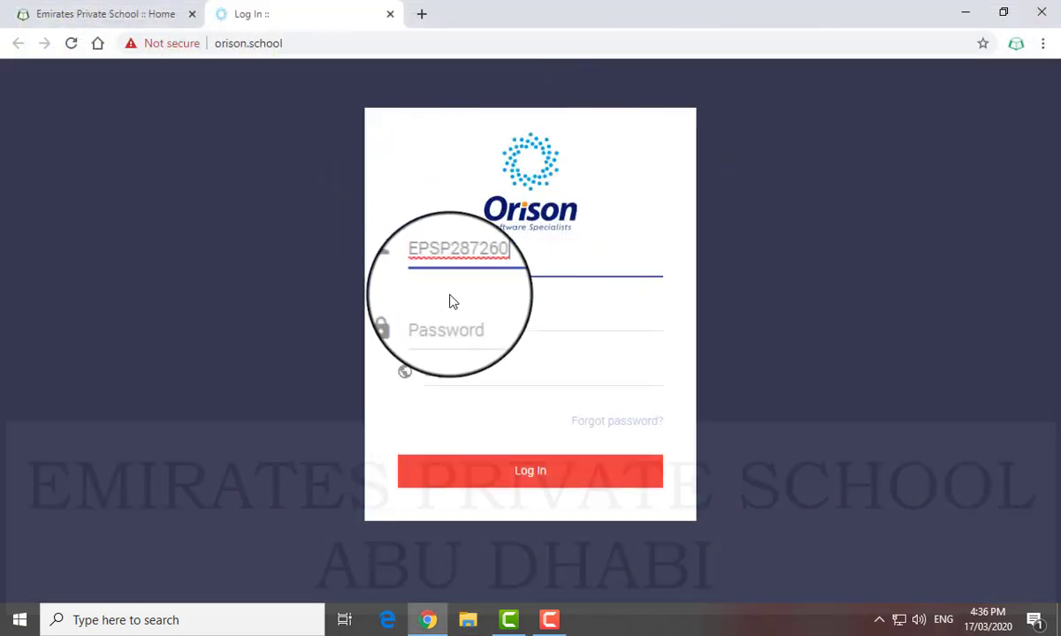
pyautogui.click(449, 312)
pyautogui.write('******')
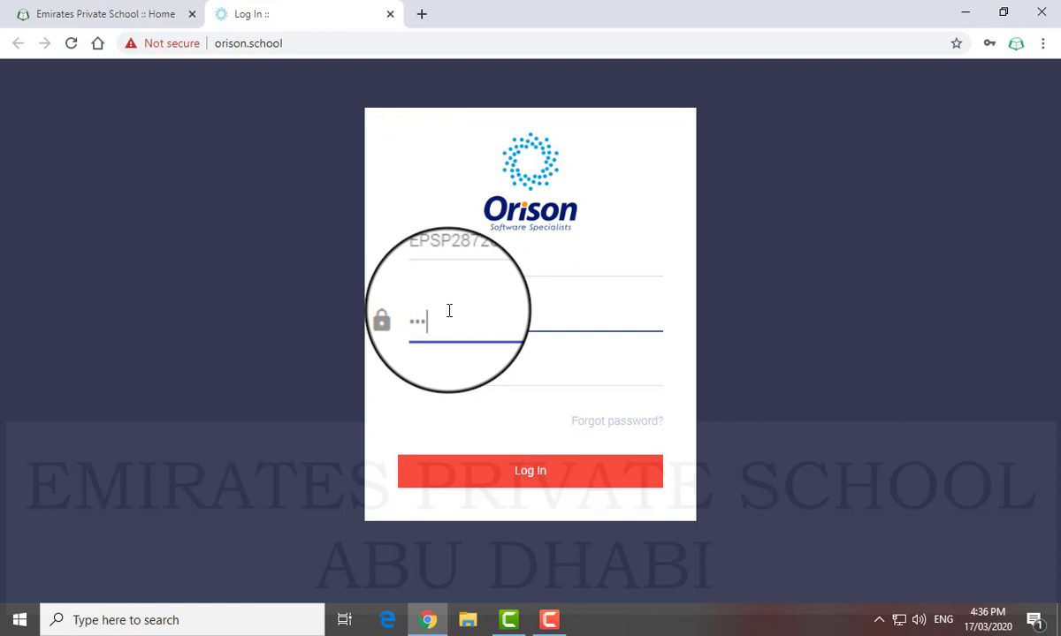
pyautogui.click(539, 477)
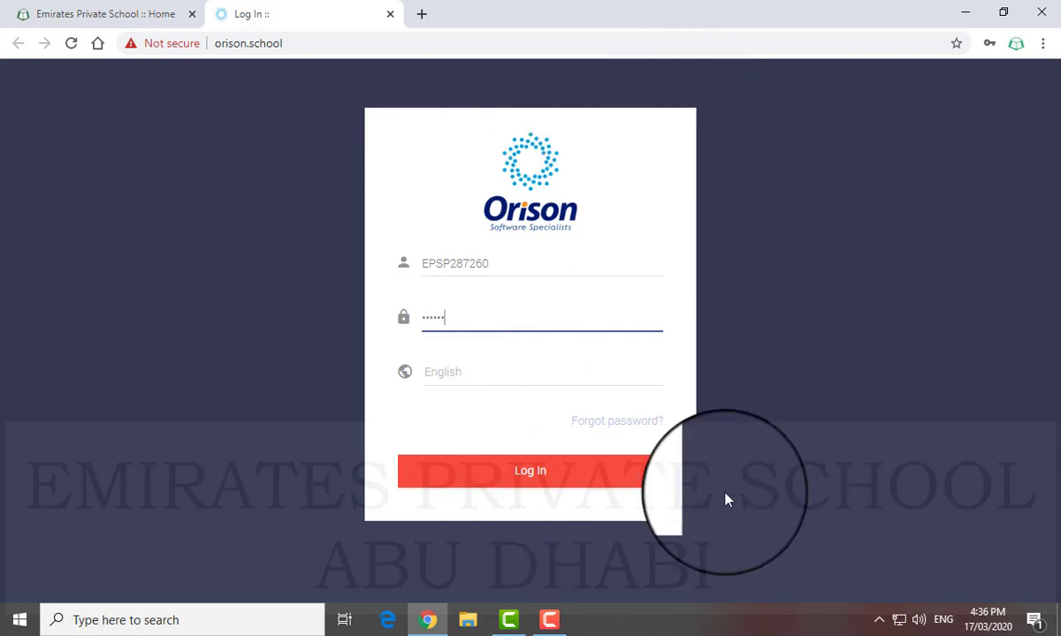
pyautogui.click(441, 380)
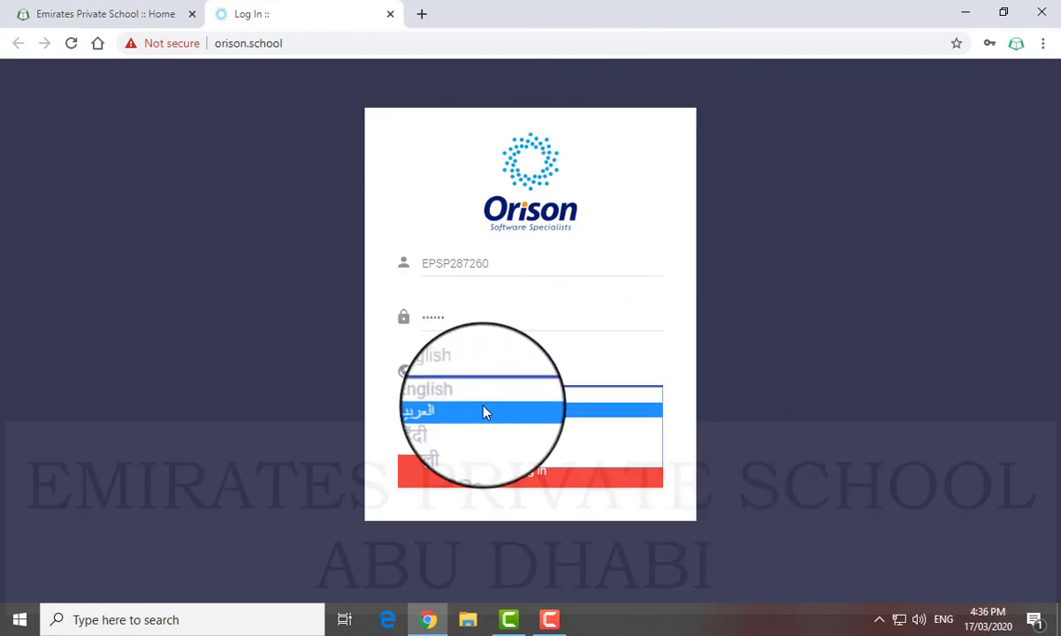
pyautogui.click(454, 398)
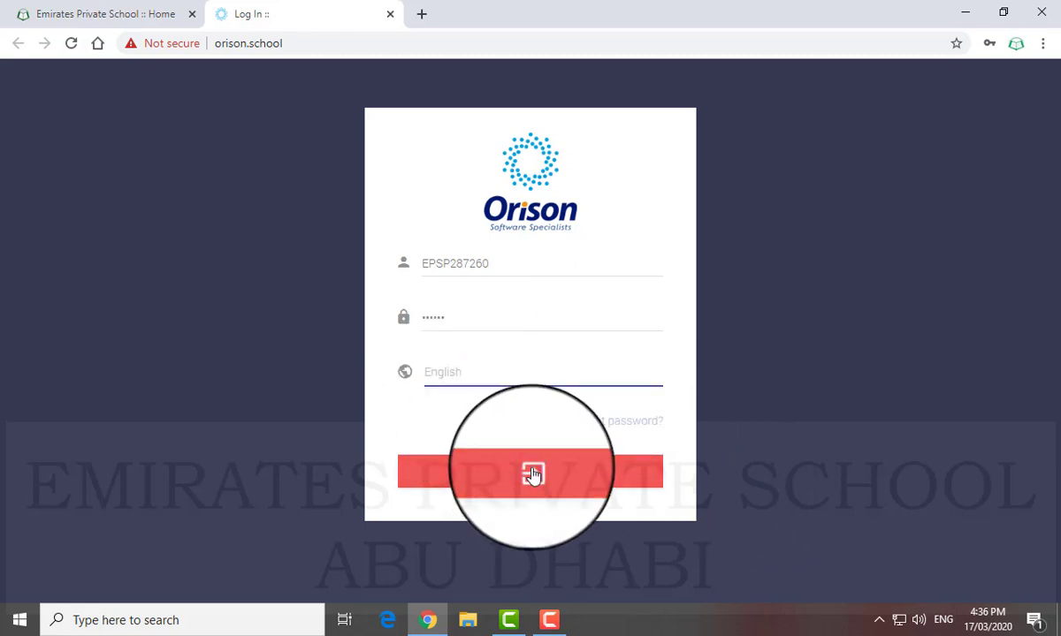
pyautogui.click(532, 475)
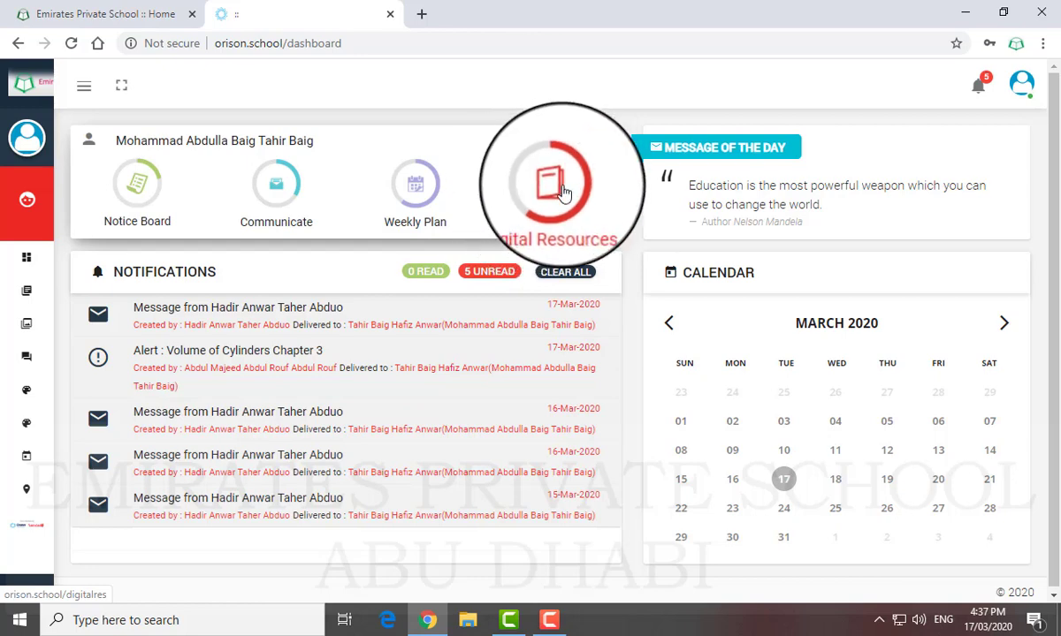
# Open the Digital Resources section from the portal dashboard.
pyautogui.click(563, 193)
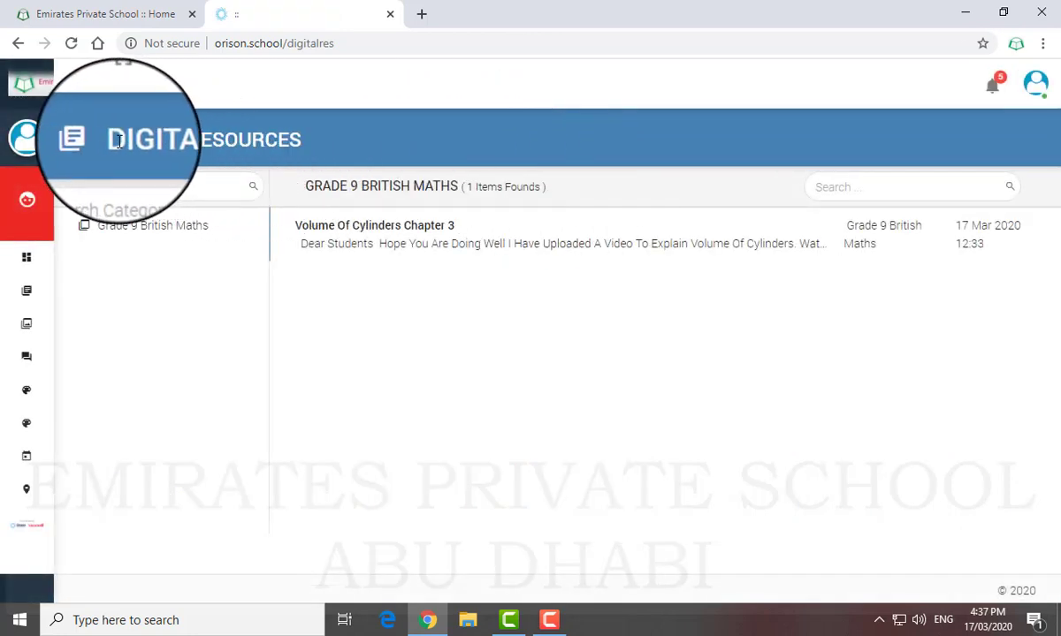
# Filter to the Grade 9 British Maths category and open Volume Of Cylinders Chapter 3.
pyautogui.moveTo(118, 141); pyautogui.dragTo(328, 146)
pyautogui.click(327, 146)
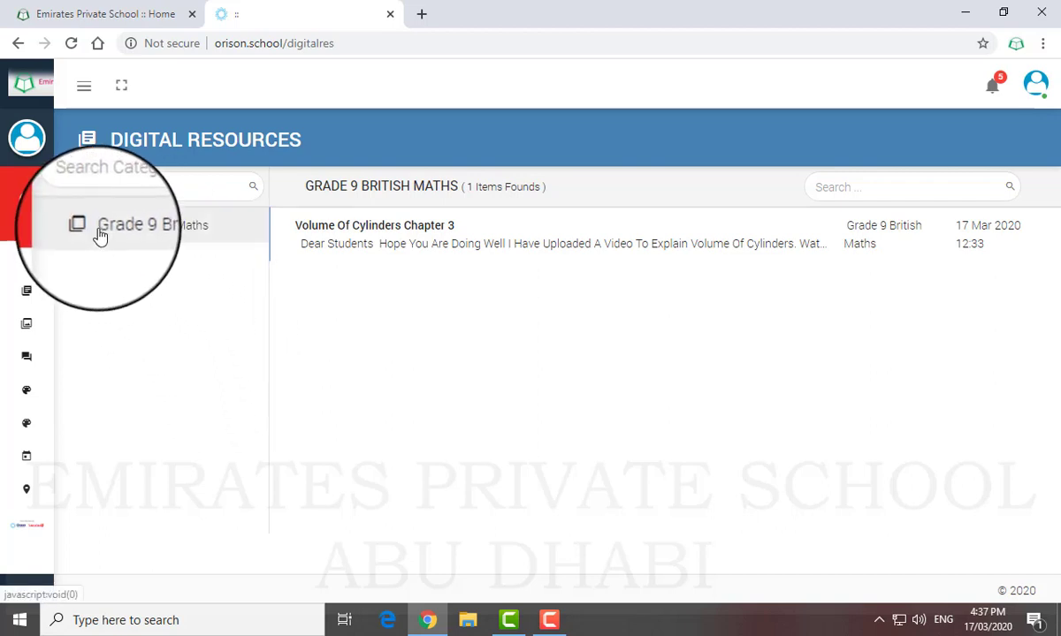
pyautogui.click(199, 237)
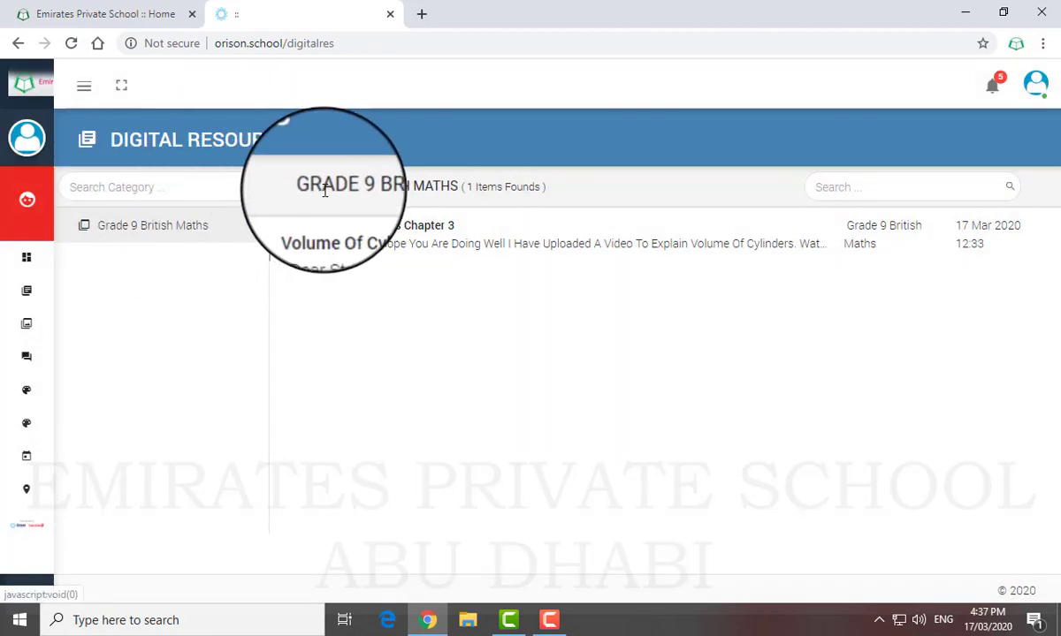
pyautogui.moveTo(305, 186); pyautogui.dragTo(450, 186)
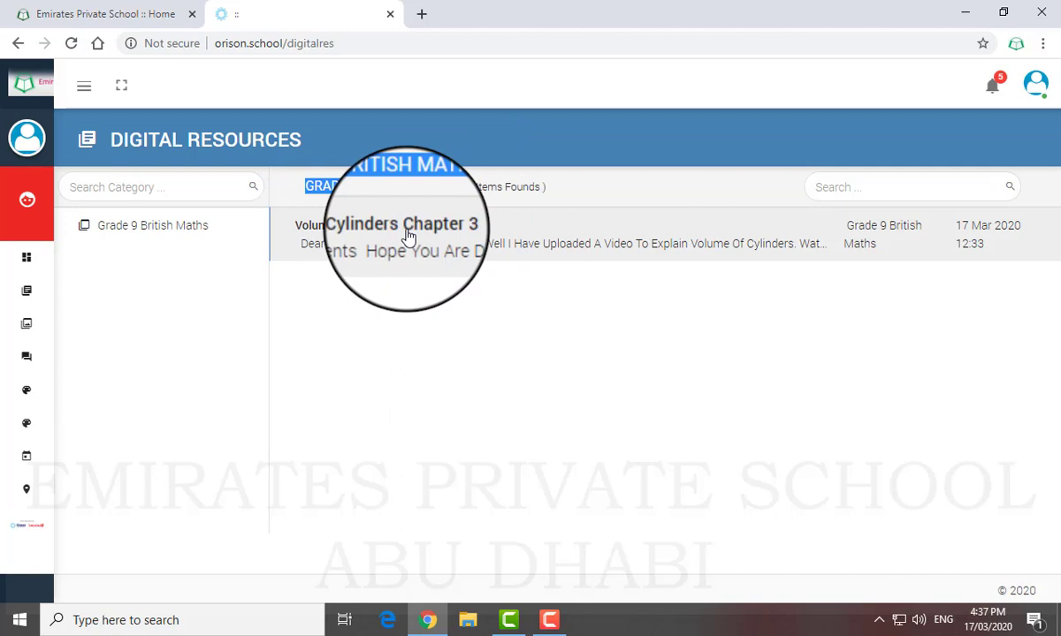
pyautogui.click(336, 228)
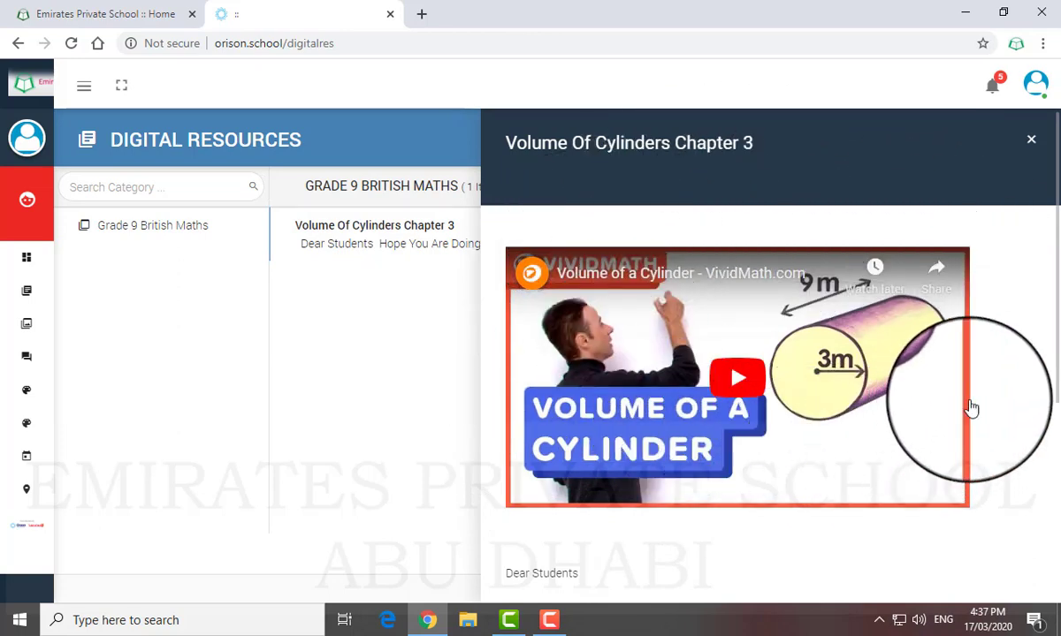
# Download the attachment To_find_the_volume_you_can_use_formula_V.Docx and open it from the download shelf.
pyautogui.scroll(-4, 997, 392)
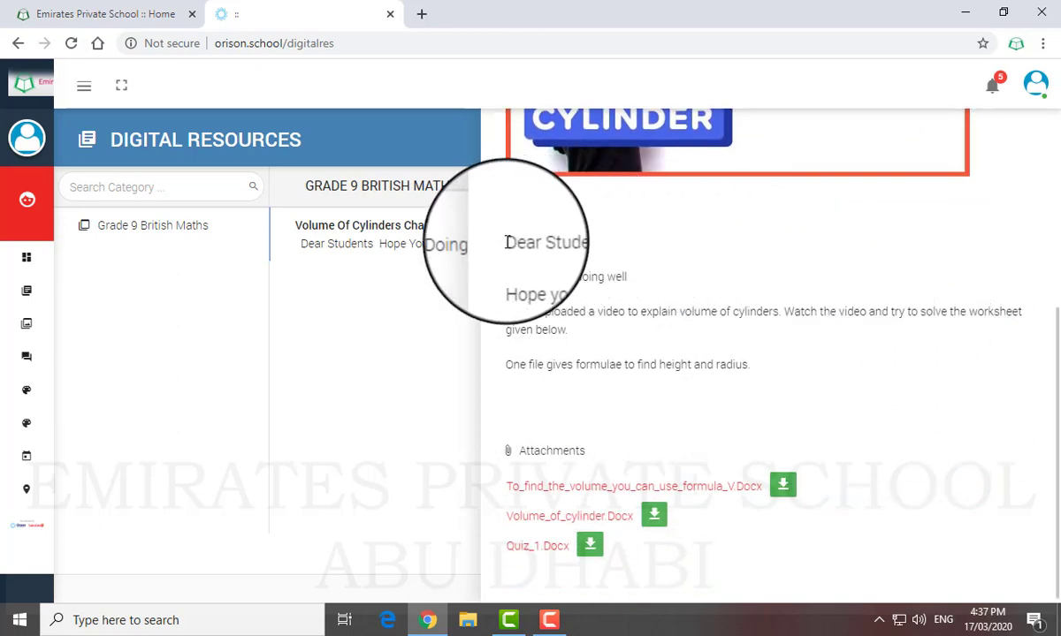
pyautogui.moveTo(506, 243); pyautogui.dragTo(616, 253)
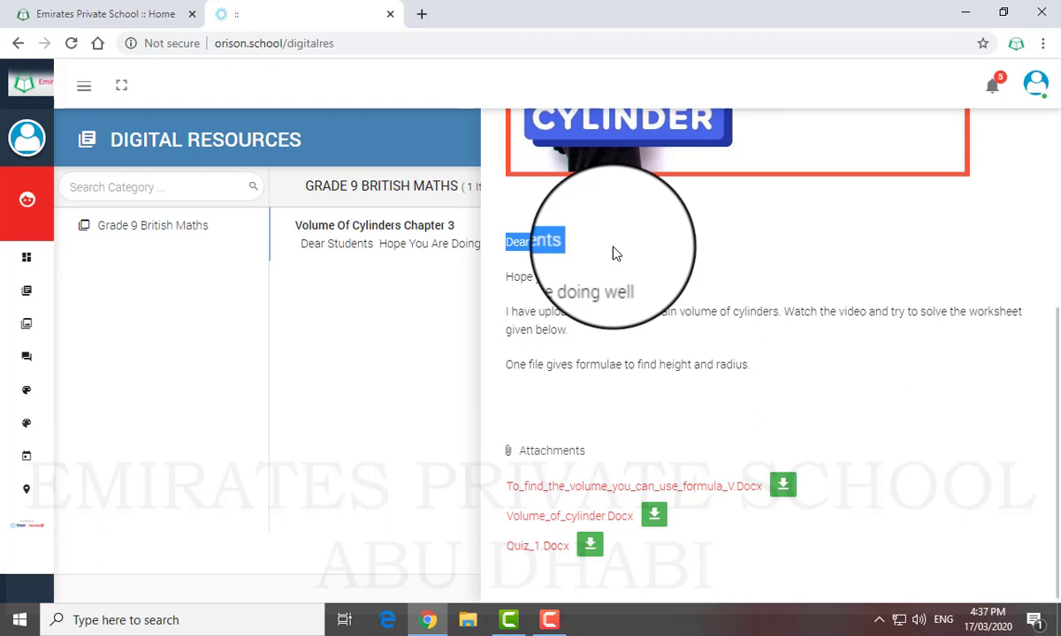
pyautogui.click(616, 253)
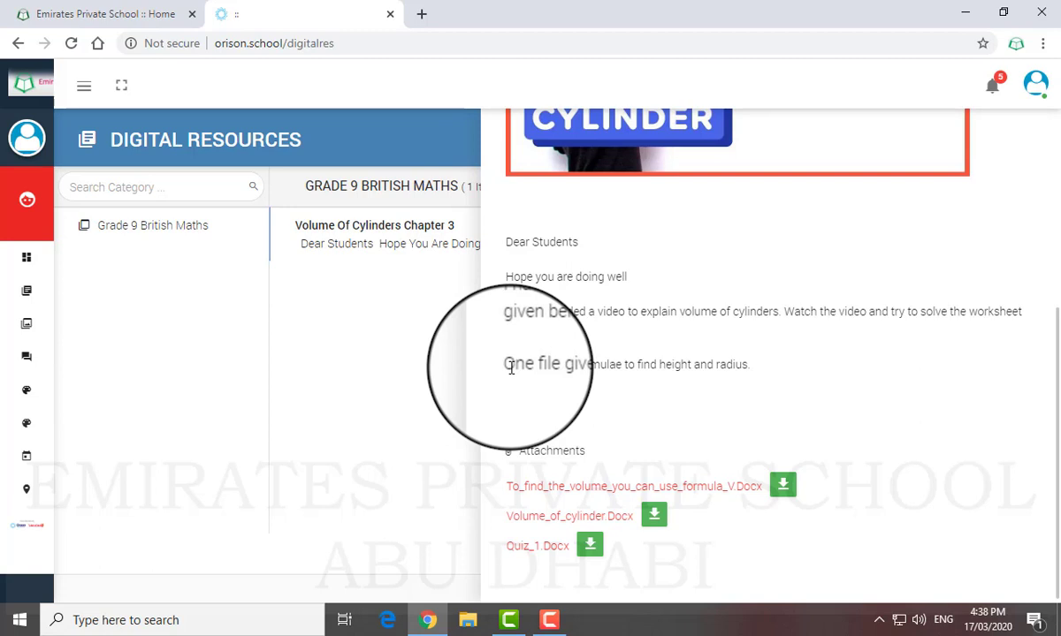
pyautogui.moveTo(506, 366); pyautogui.dragTo(758, 372)
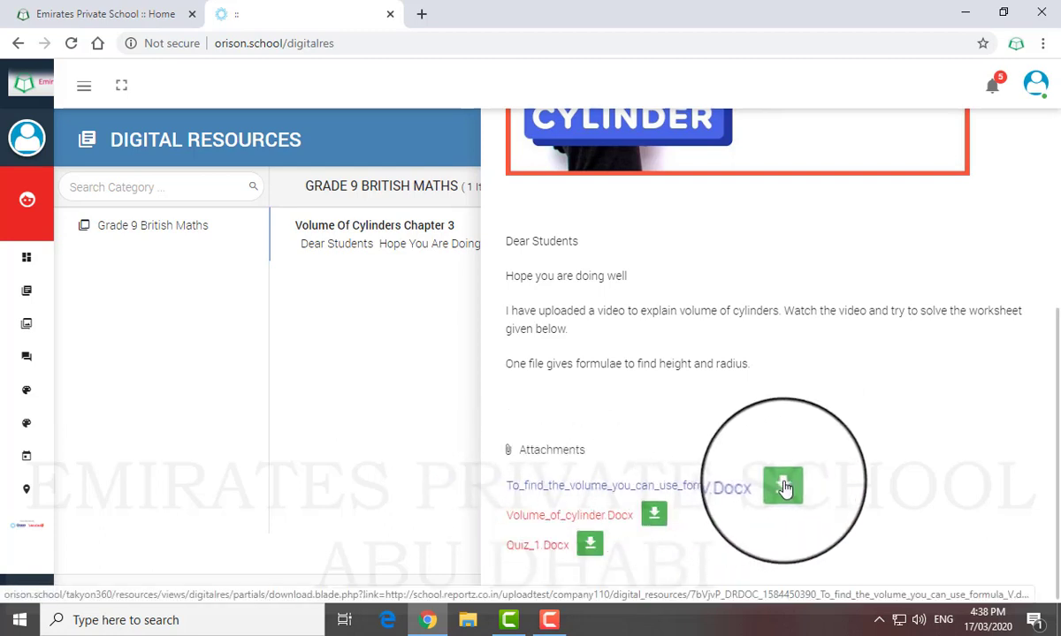
pyautogui.click(784, 486)
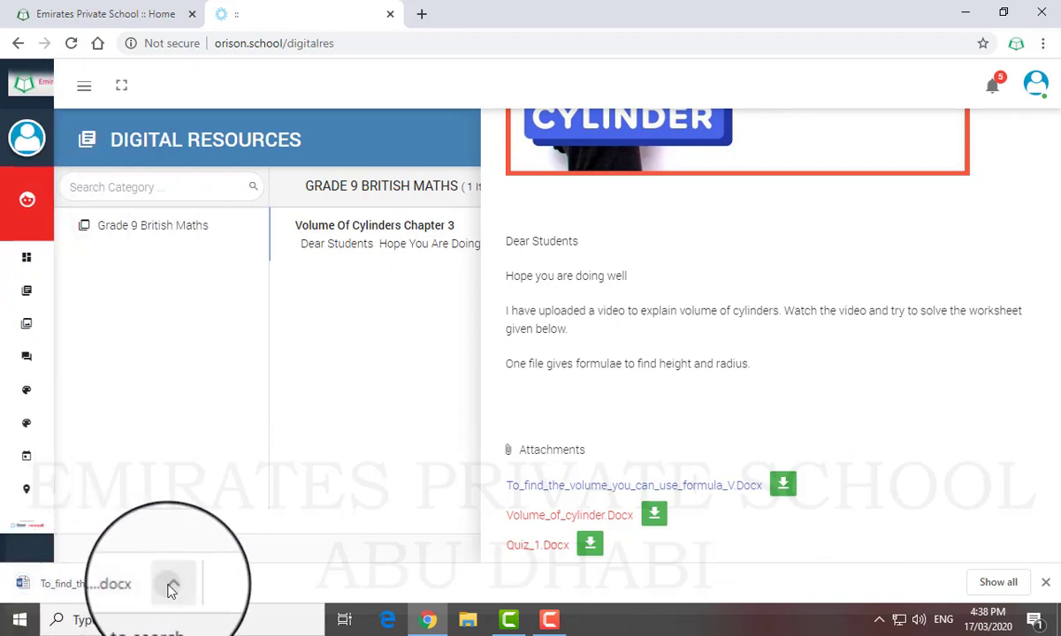
pyautogui.click(171, 583)
pyautogui.click(196, 482)
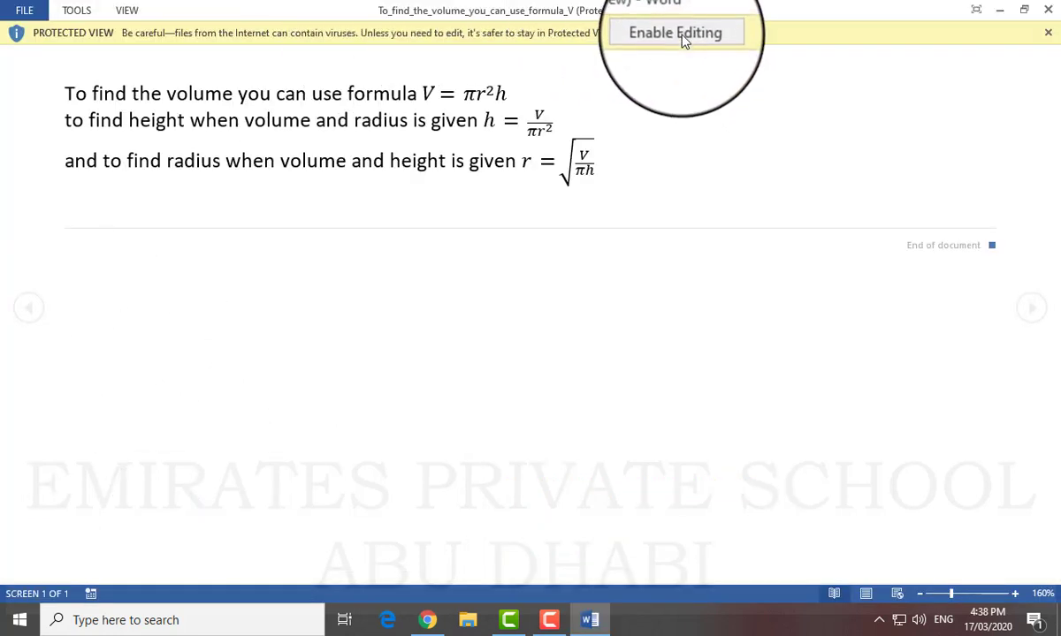
# Enable editing and recolour the volume, height and radius formula lines red.
pyautogui.click(681, 34)
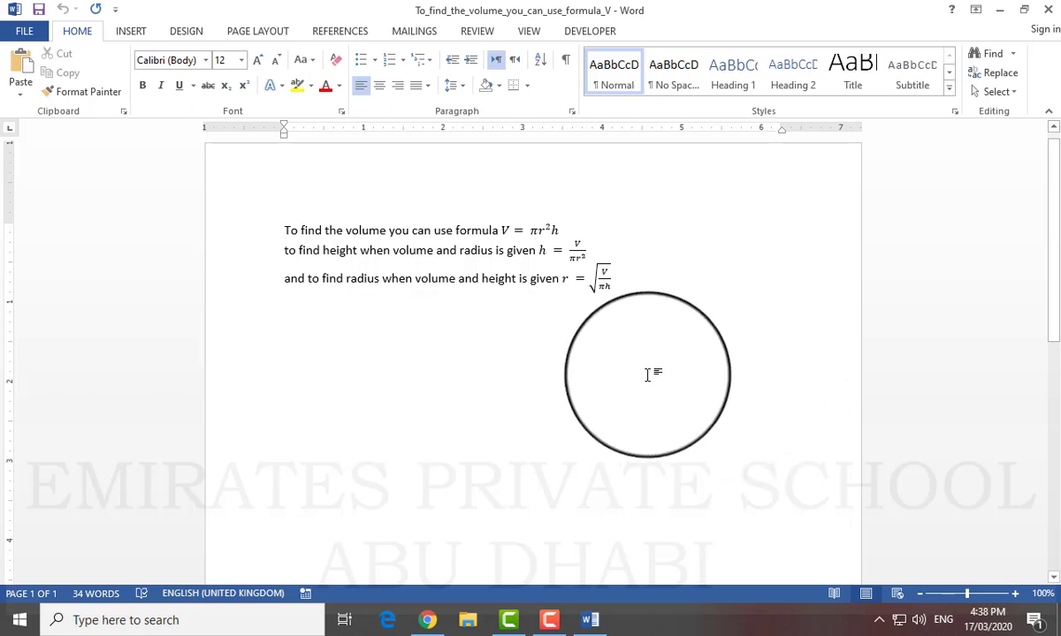
pyautogui.moveTo(225, 229); pyautogui.dragTo(210, 320)
pyautogui.click(325, 86)
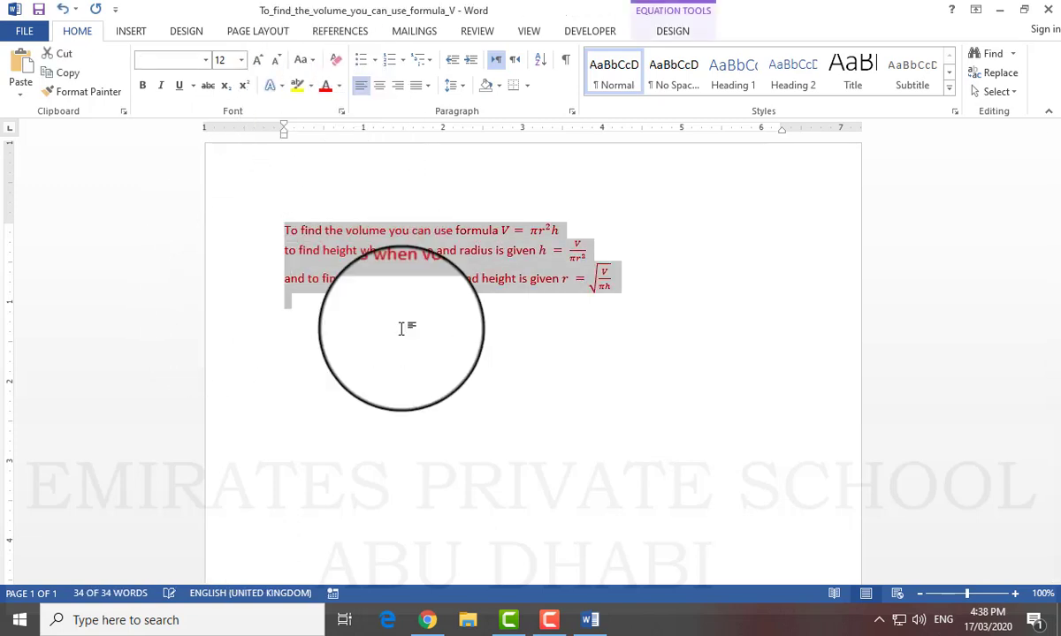
pyautogui.click(407, 341)
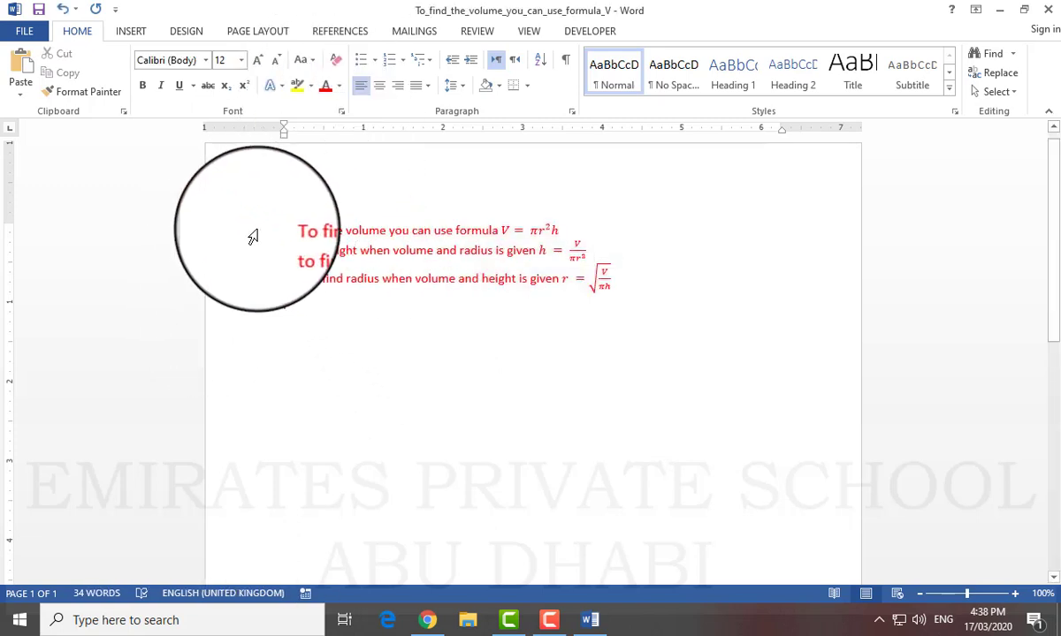
pyautogui.moveTo(253, 237); pyautogui.dragTo(257, 301)
pyautogui.click(361, 313)
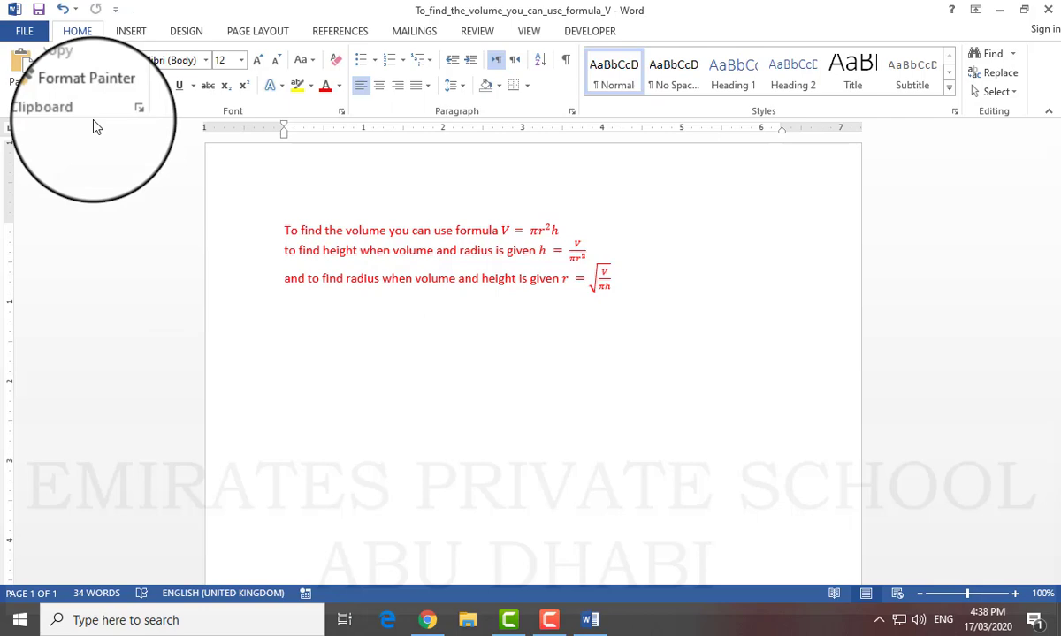
# Save the worksheet to the Desktop with Save As, then close Word.
pyautogui.click(15, 42)
pyautogui.click(66, 205)
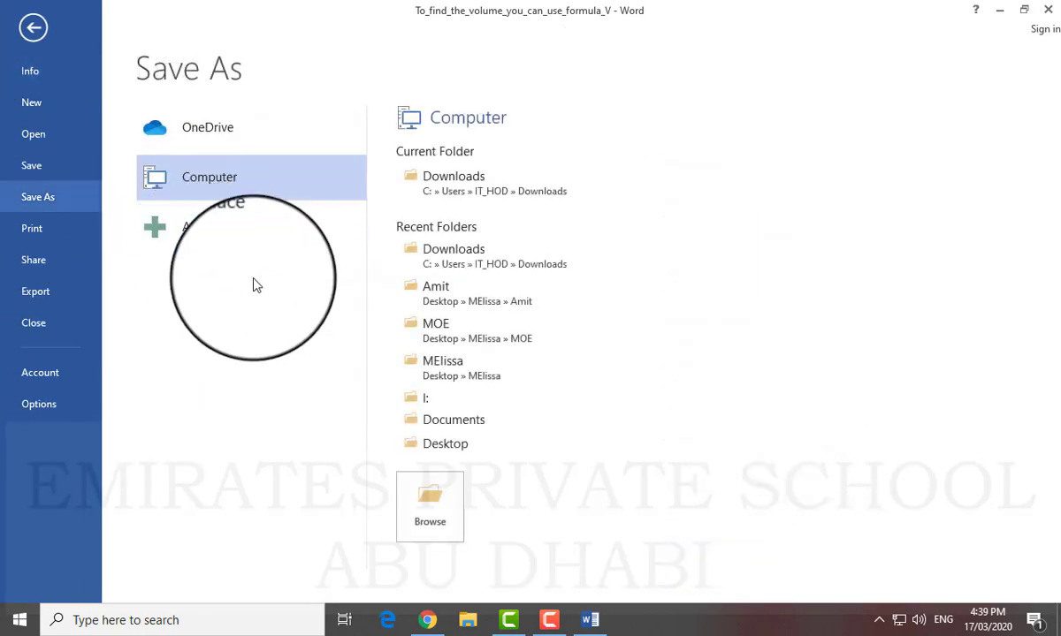
pyautogui.click(430, 508)
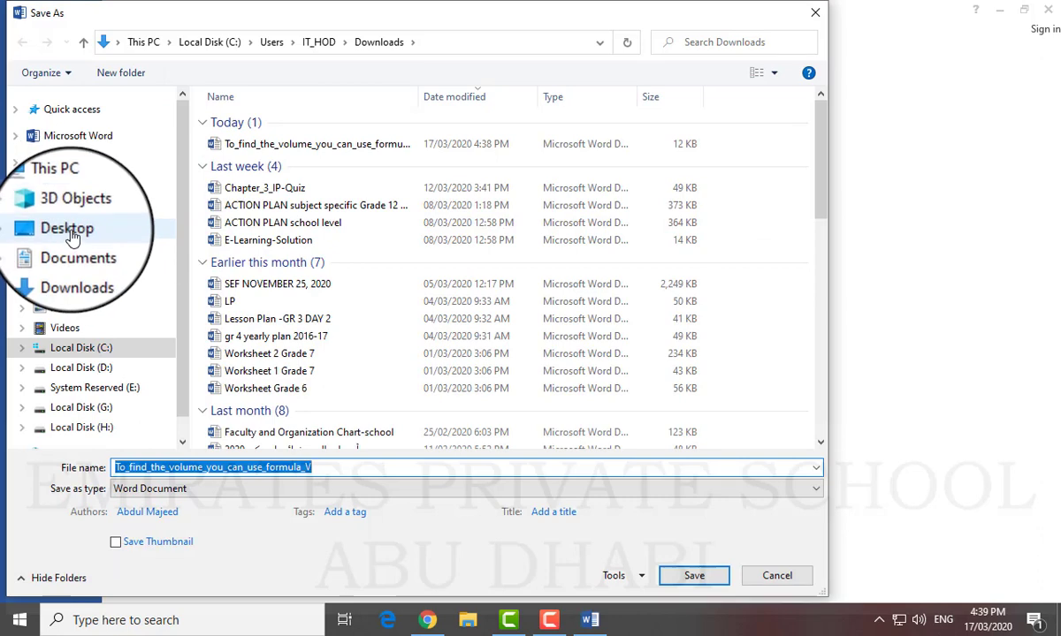
pyautogui.click(70, 230)
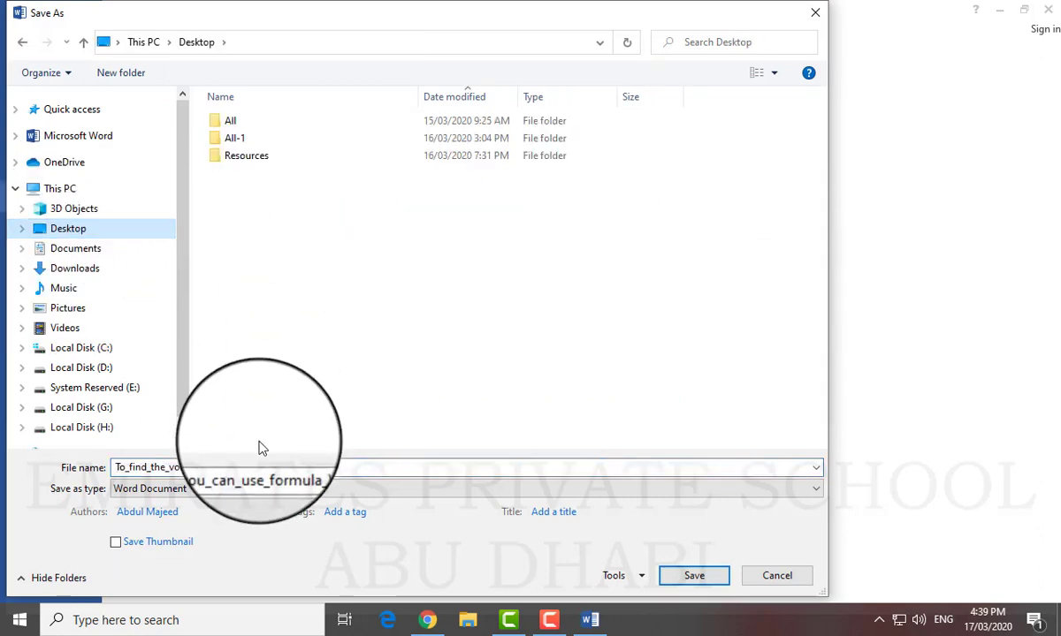
pyautogui.click(681, 575)
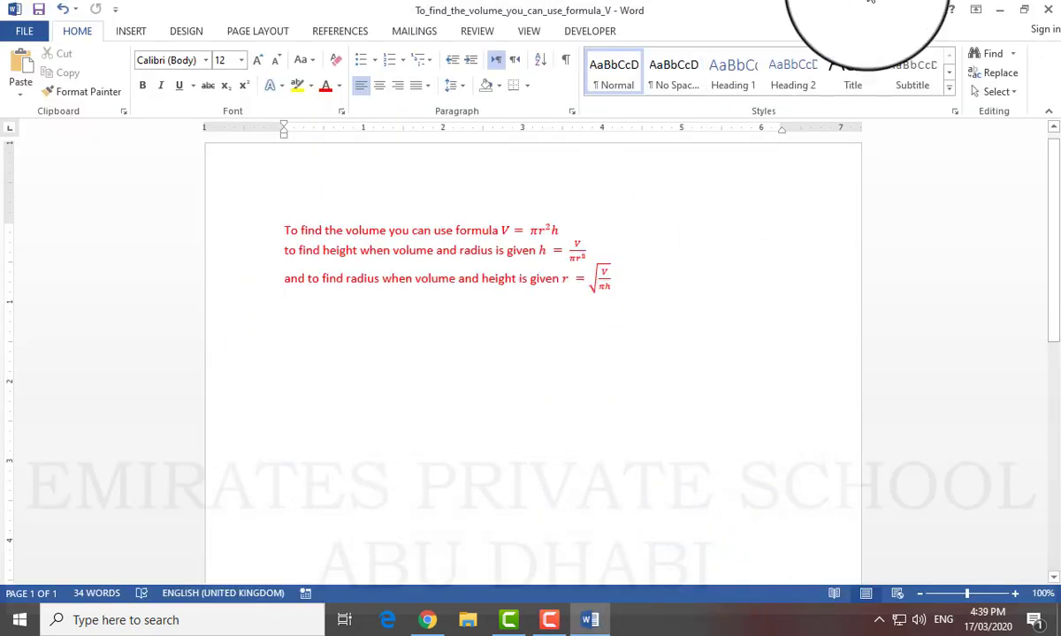
pyautogui.click(1048, 10)
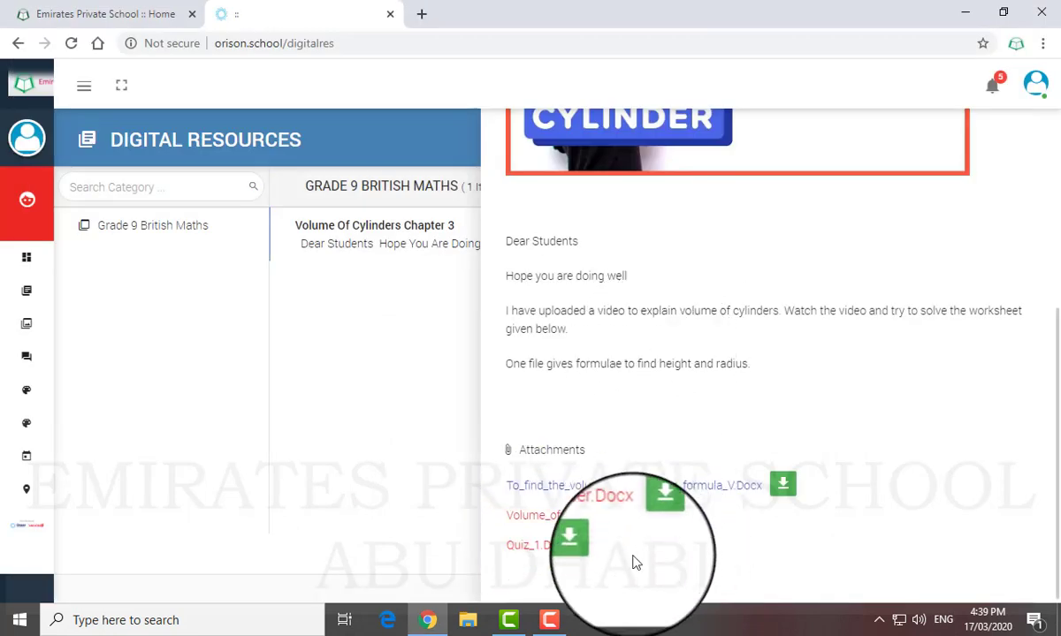
# Close the resource detail panel and open the Communicate and Collaborate inbox from the sidebar.
pyautogui.click(422, 415)
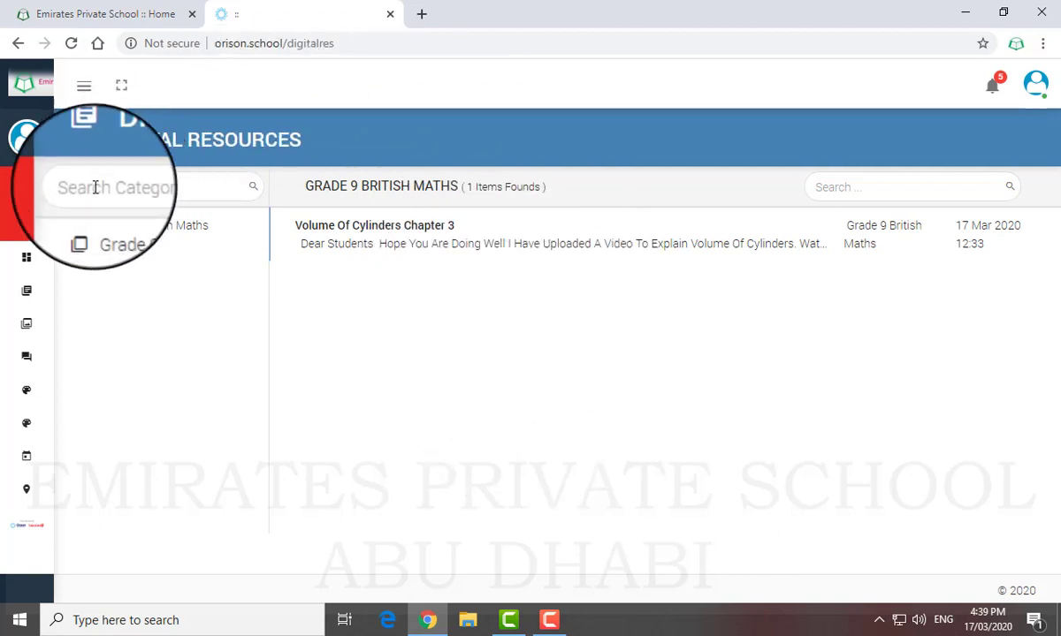
pyautogui.moveTo(62, 272)
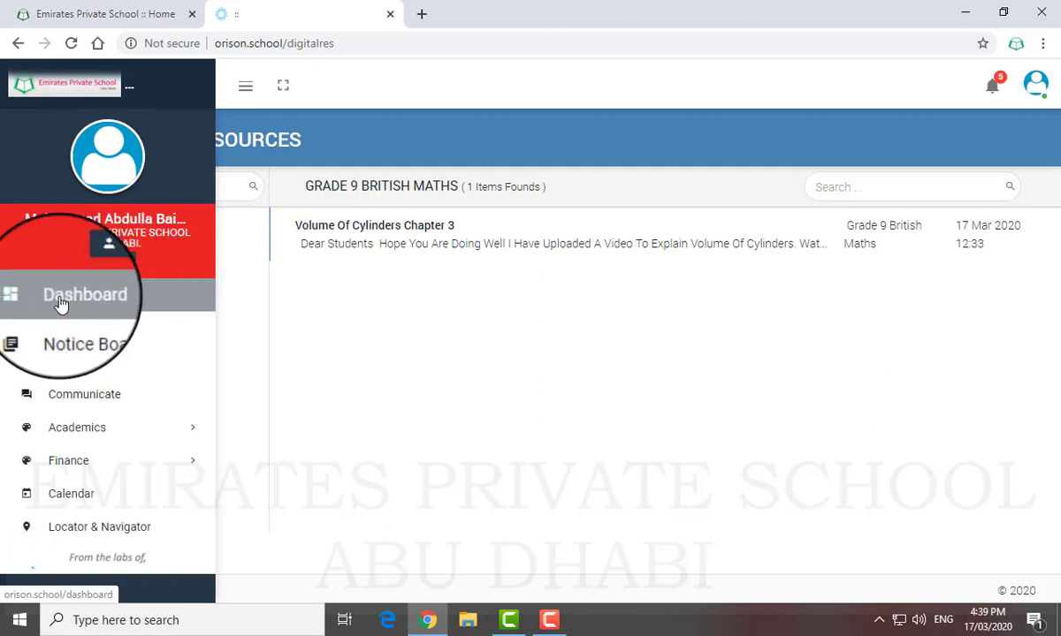
pyautogui.moveTo(63, 327)
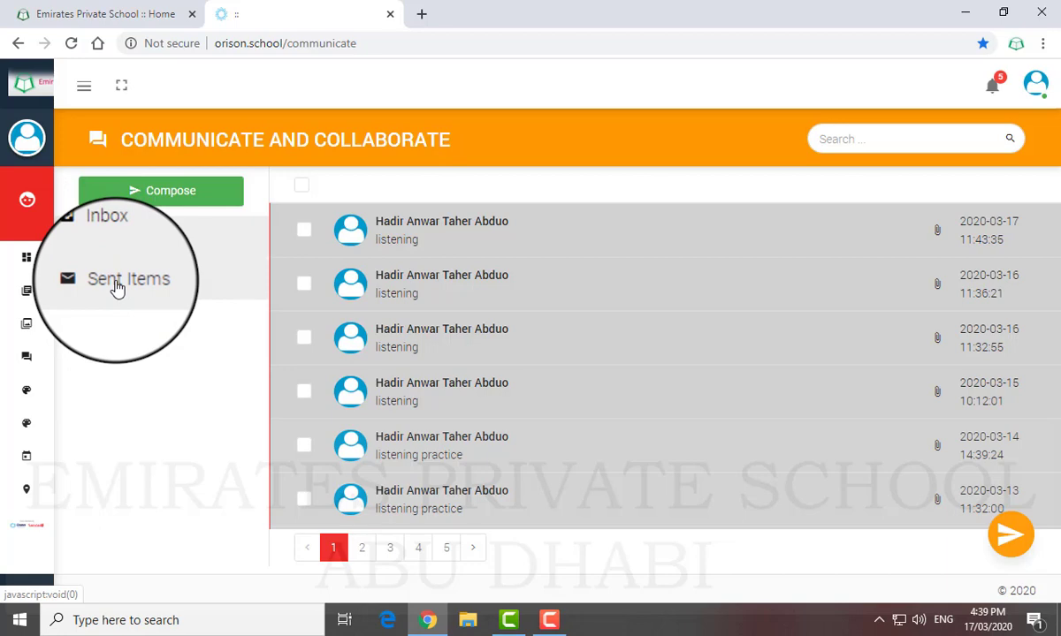
# Start a new email addressed to the Mathematics teacher in the Teacher group.
pyautogui.click(173, 194)
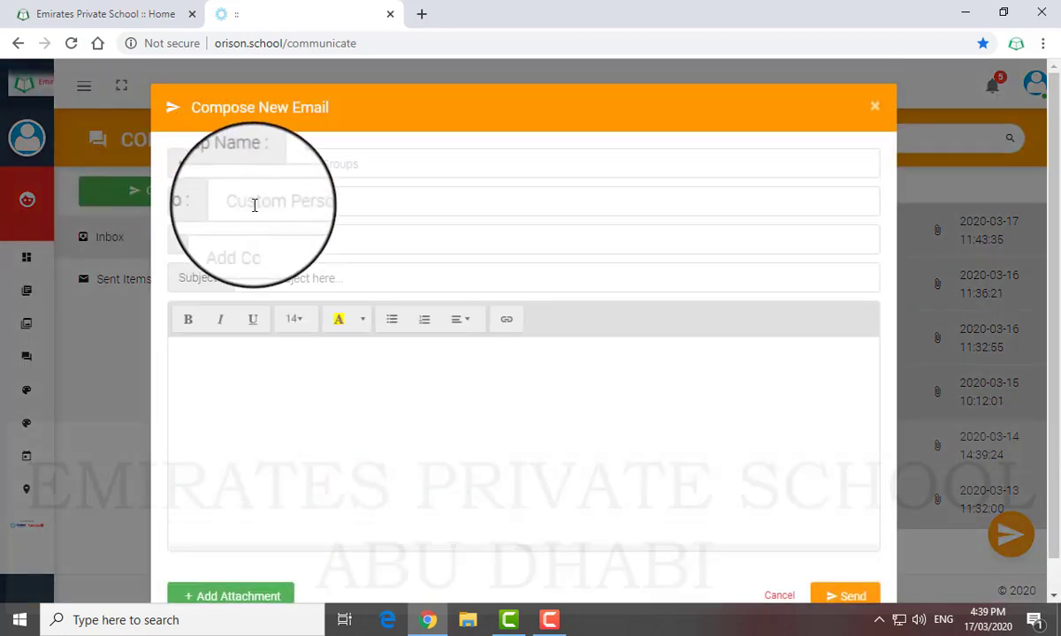
pyautogui.click(341, 164)
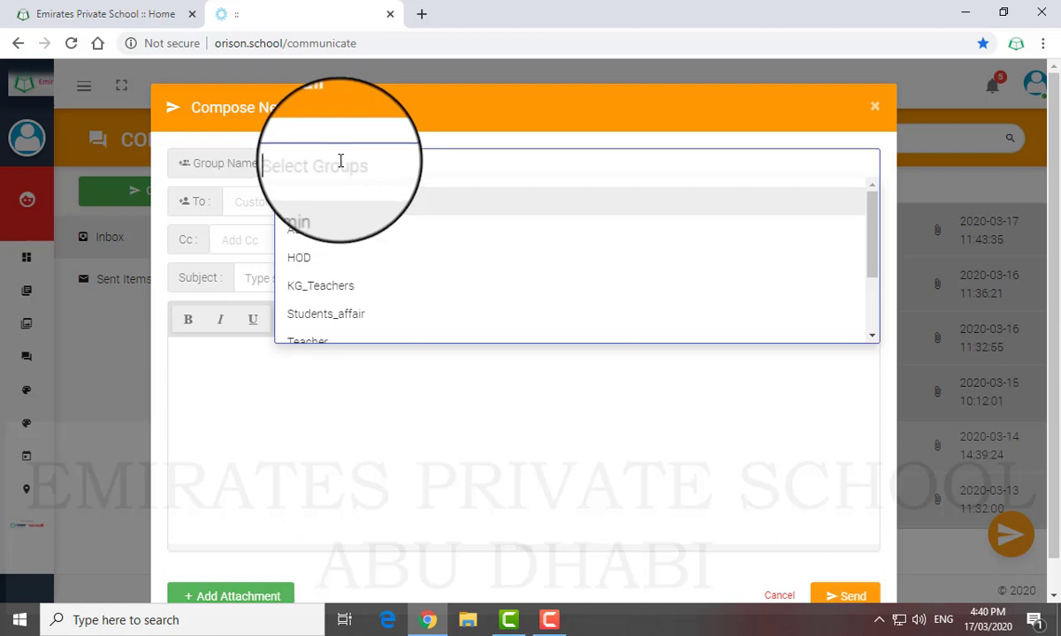
pyautogui.scroll(-2, 339, 244)
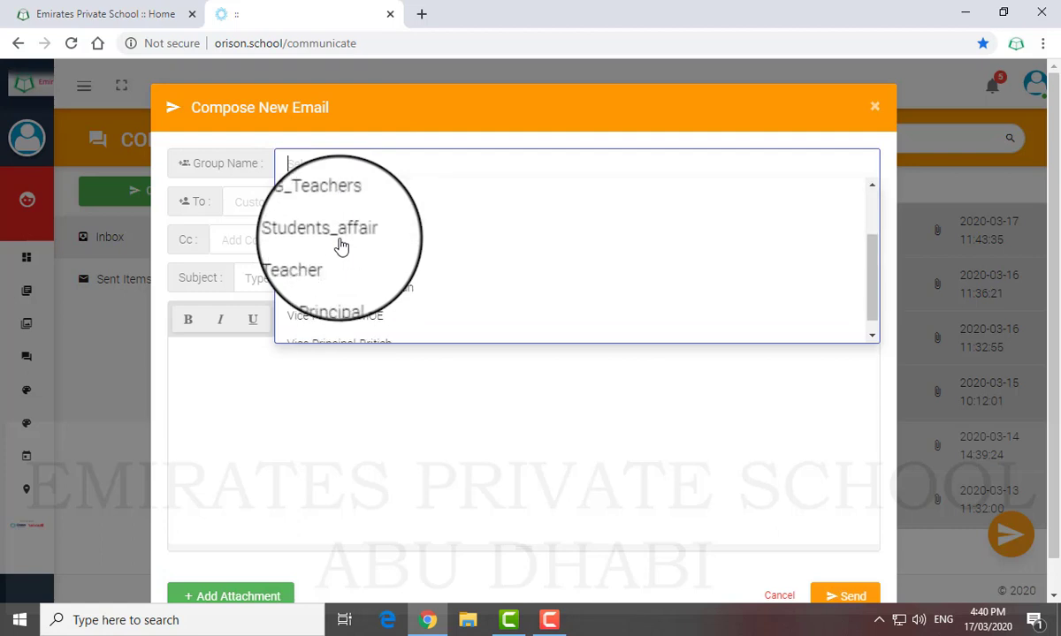
pyautogui.click(322, 265)
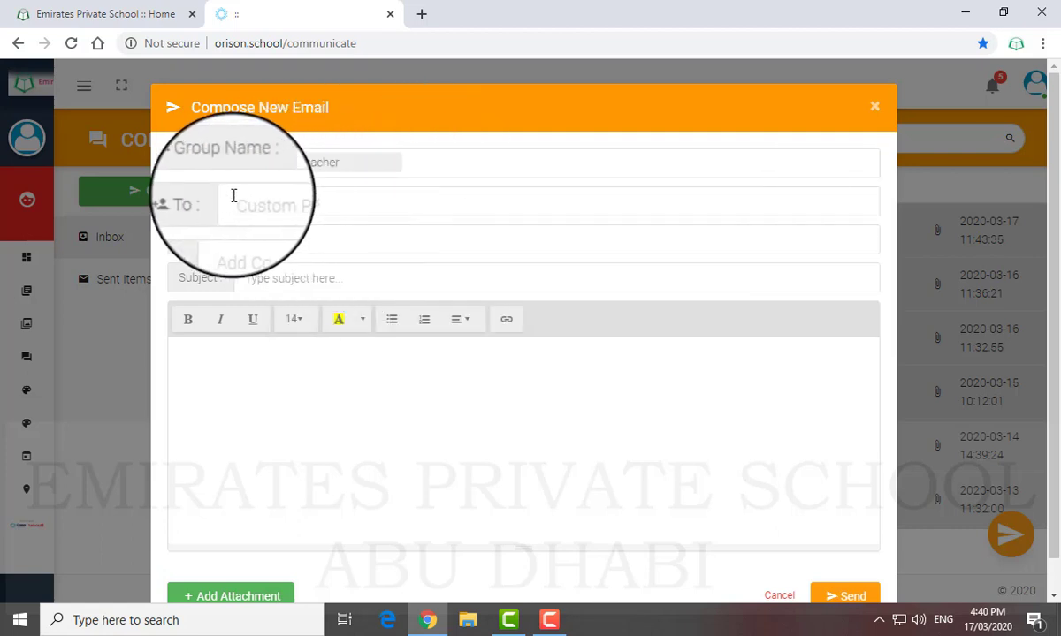
pyautogui.click(288, 204)
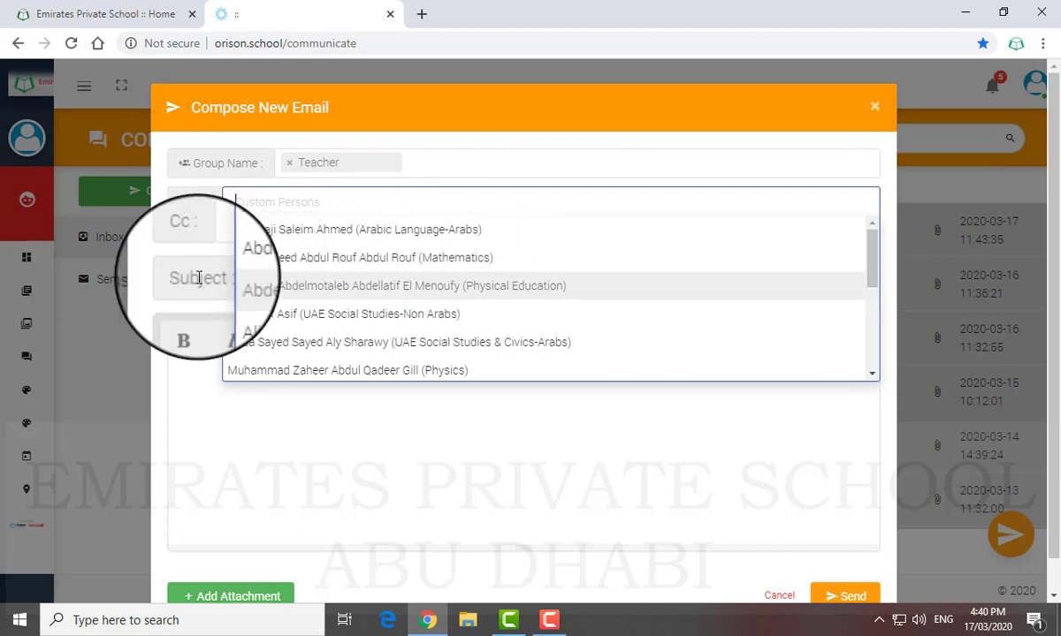
pyautogui.click(410, 260)
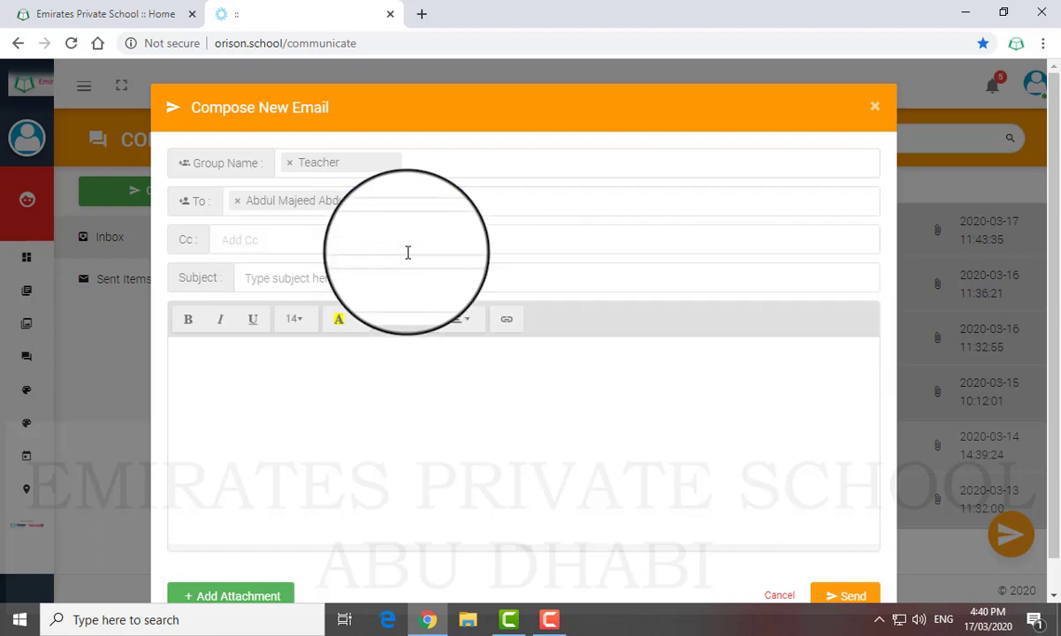
# Enter the subject 'This is a test Message' and move into the message body.
pyautogui.click(329, 277)
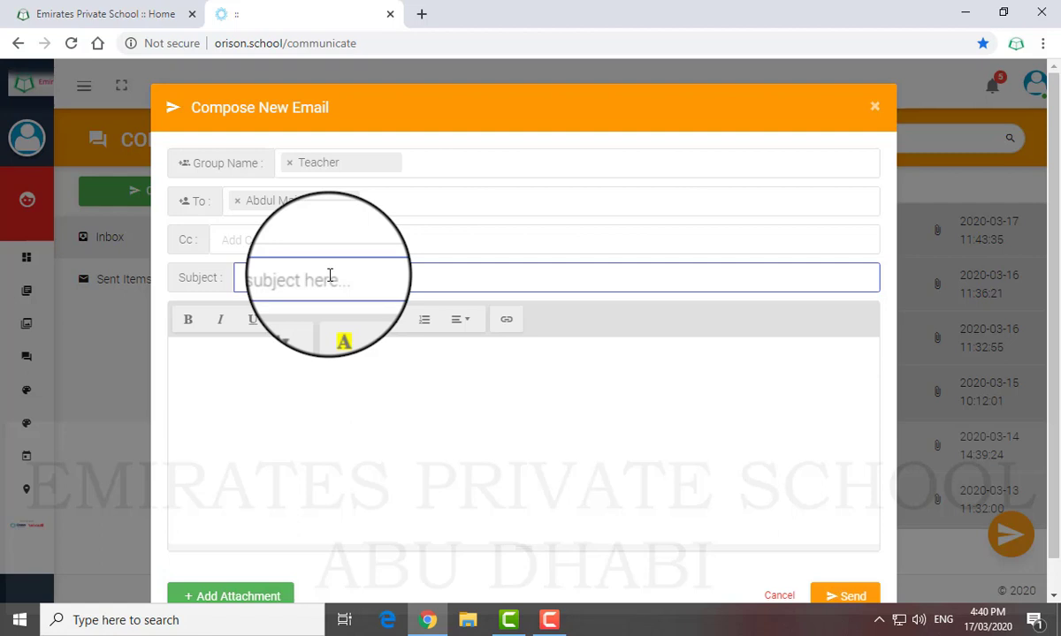
pyautogui.write('This is a test Me')
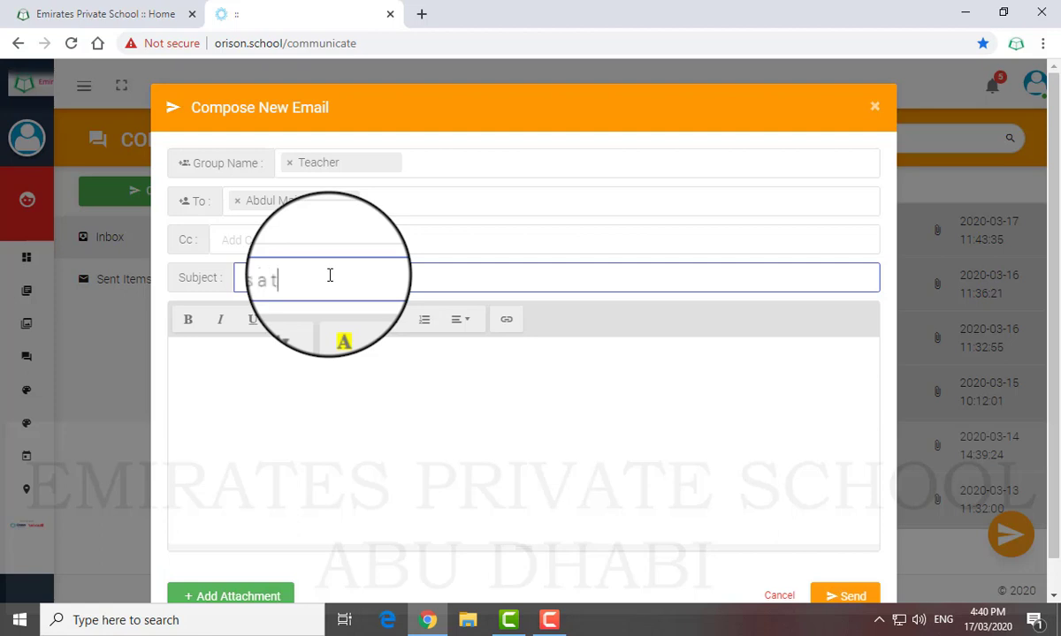
pyautogui.write('ssage')
pyautogui.click(322, 384)
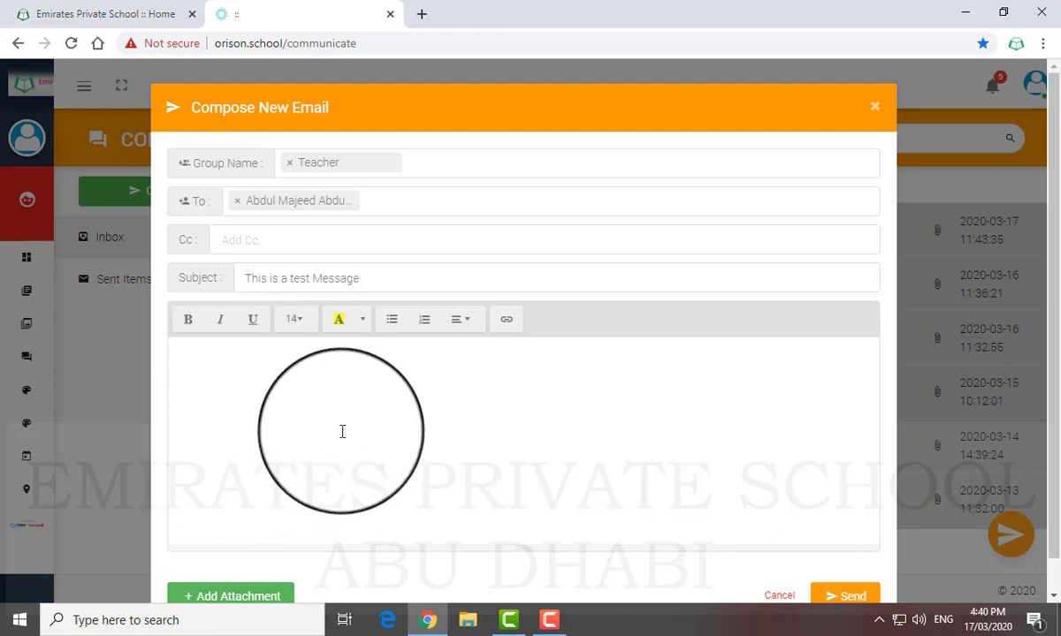
pyautogui.scroll(-1, 341, 433)
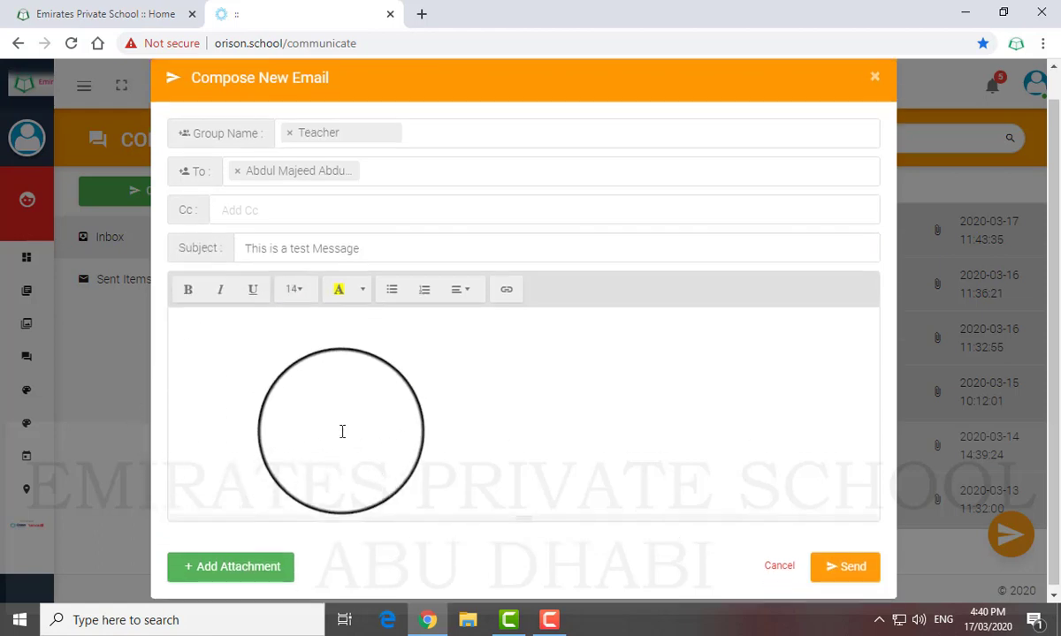
# Attach To_find_the_volume_you_can_use_formula_V.docx from the Desktop to the email.
pyautogui.click(219, 572)
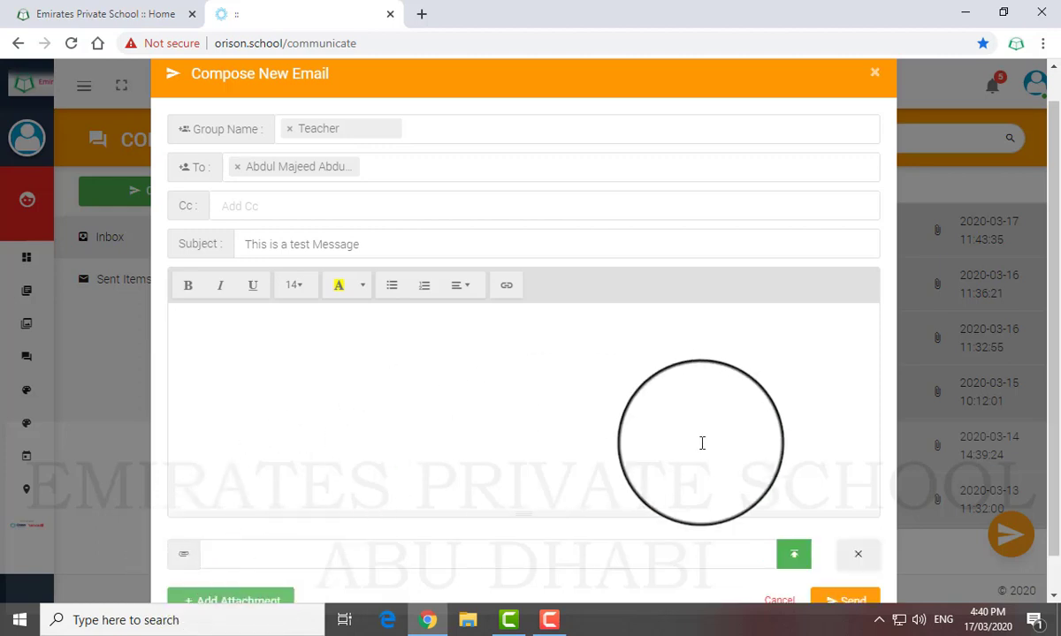
pyautogui.click(794, 557)
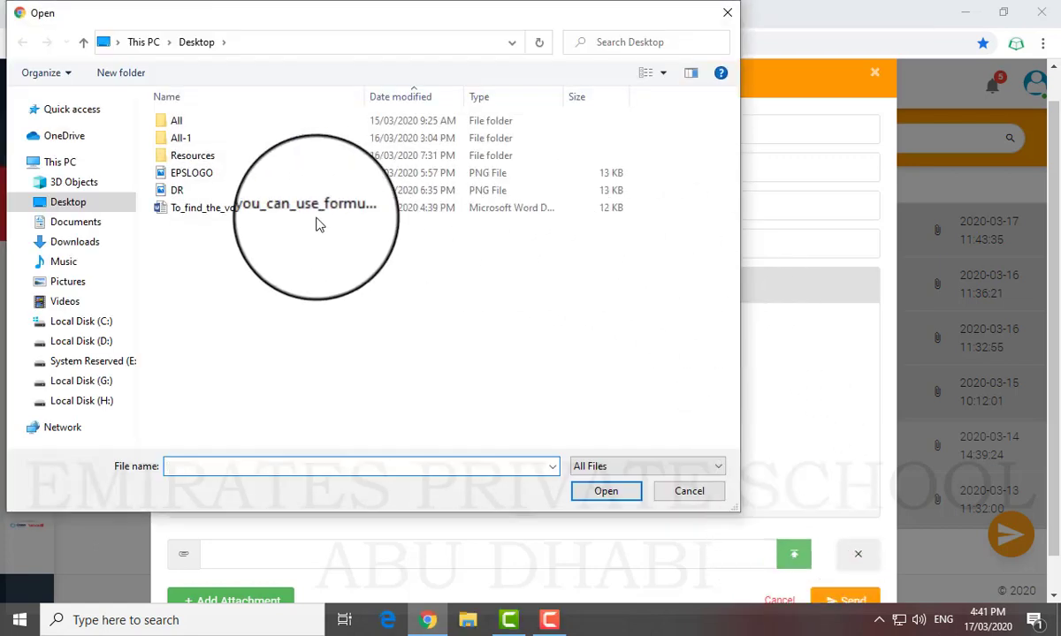
pyautogui.click(200, 208)
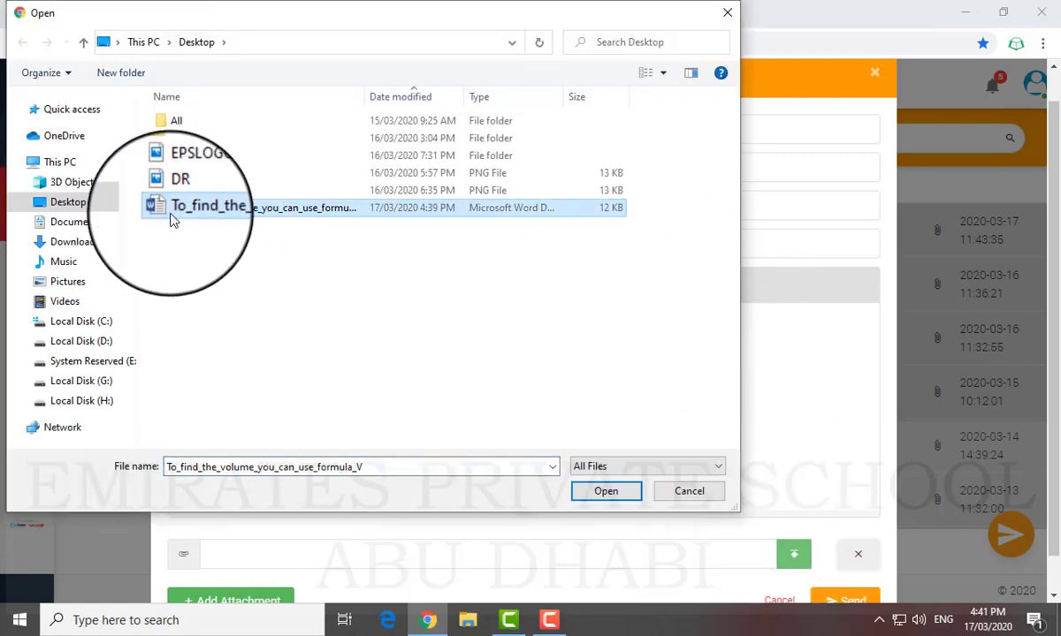
pyautogui.click(607, 498)
pyautogui.scroll(-1, 608, 499)
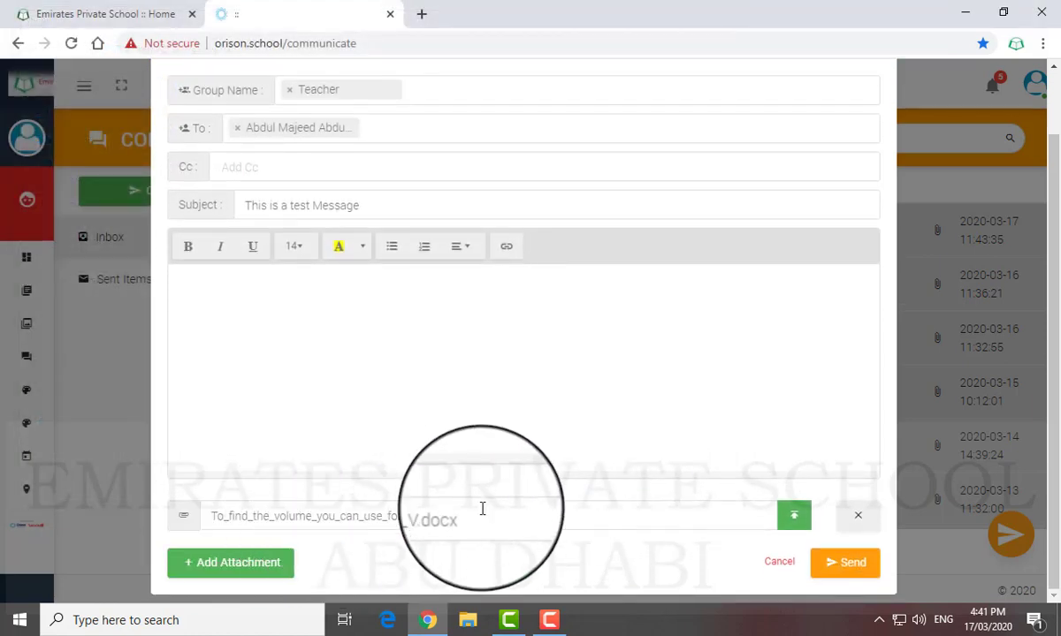
# Send the email, acknowledge the Message Sent alert, and check it in Sent Items.
pyautogui.click(842, 569)
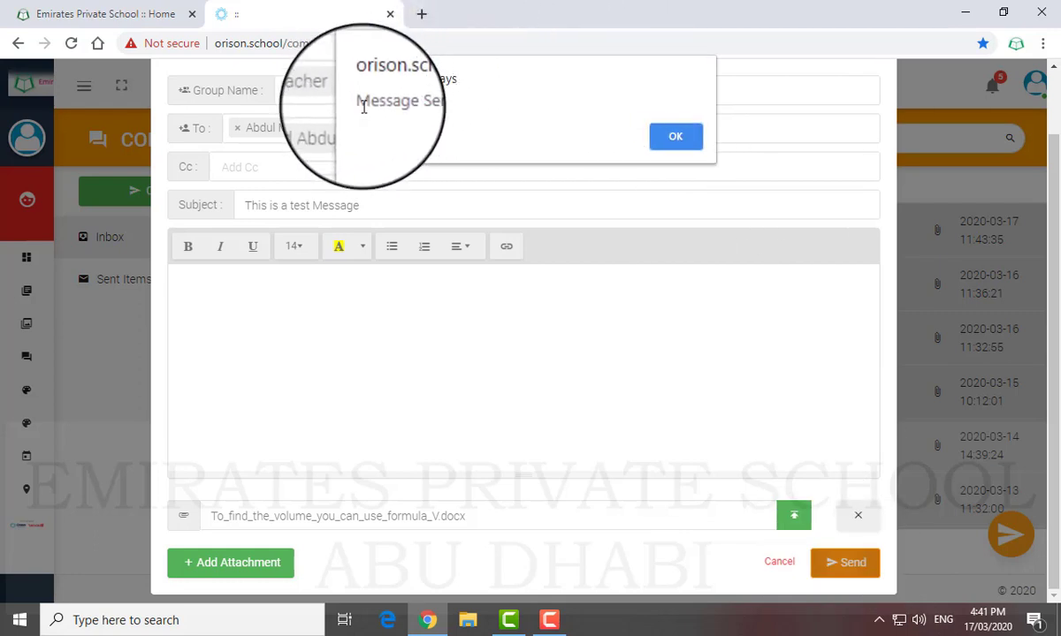
pyautogui.click(677, 138)
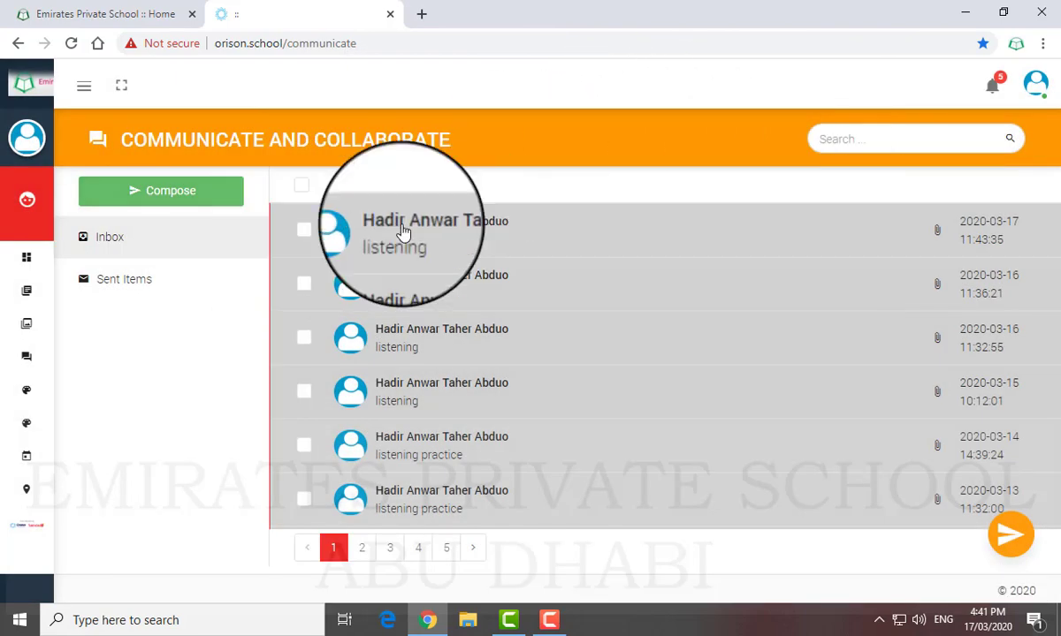
pyautogui.click(118, 290)
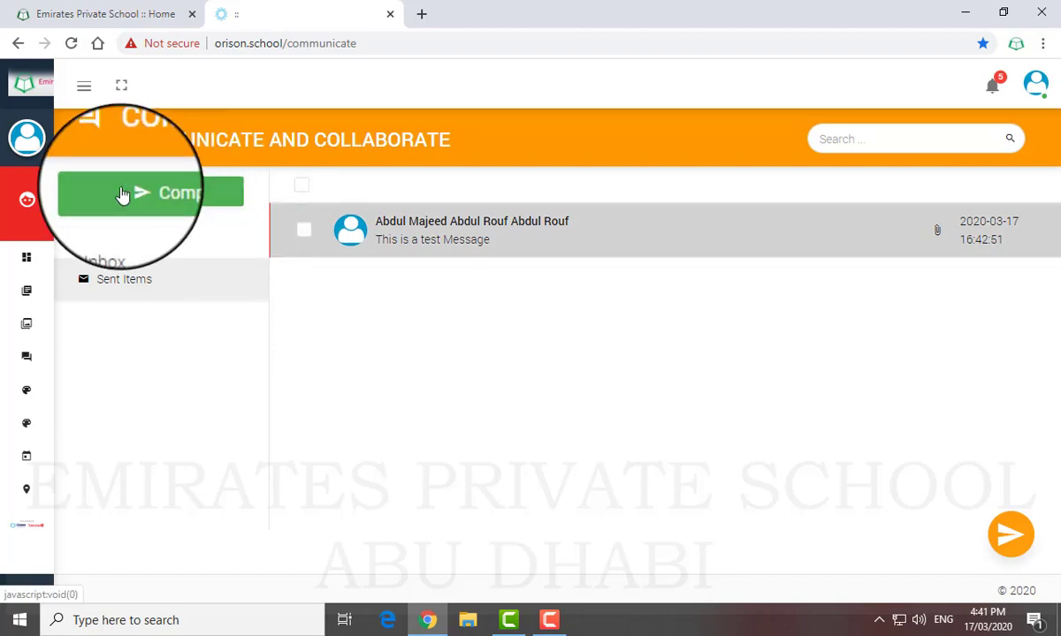
# Go back through the Dashboard to Digital Resources listing Volume Of Cylinders Chapter 3.
pyautogui.moveTo(39, 195)
pyautogui.click(51, 297)
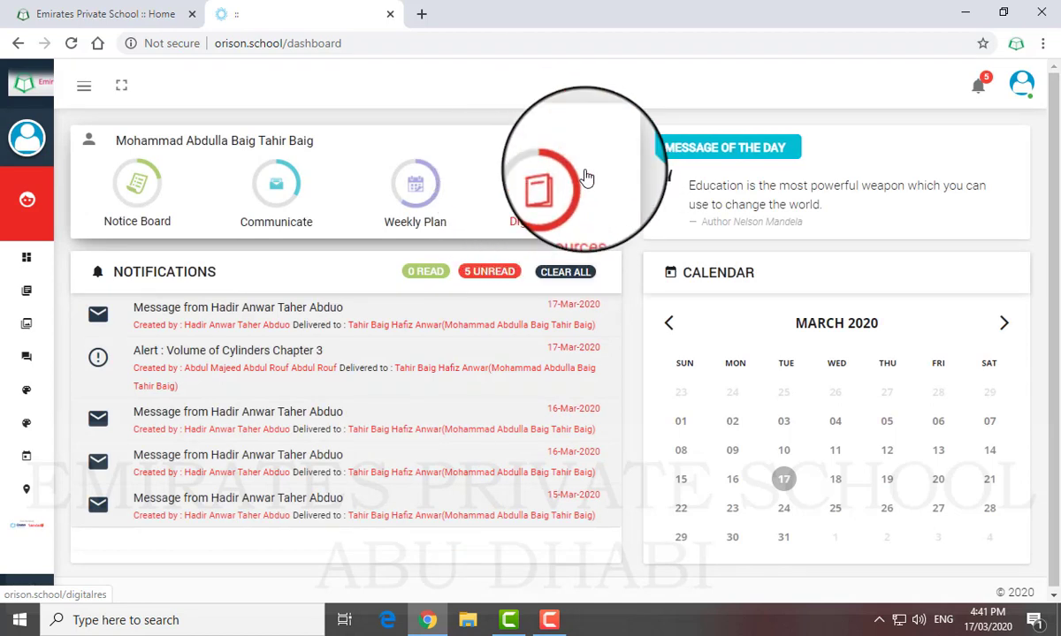
pyautogui.click(544, 196)
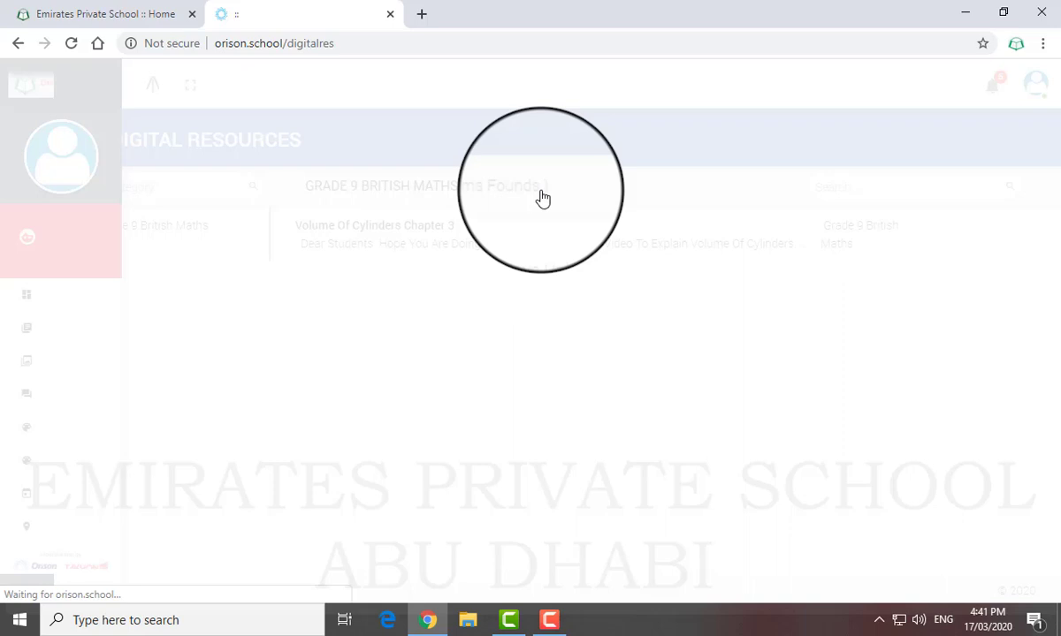